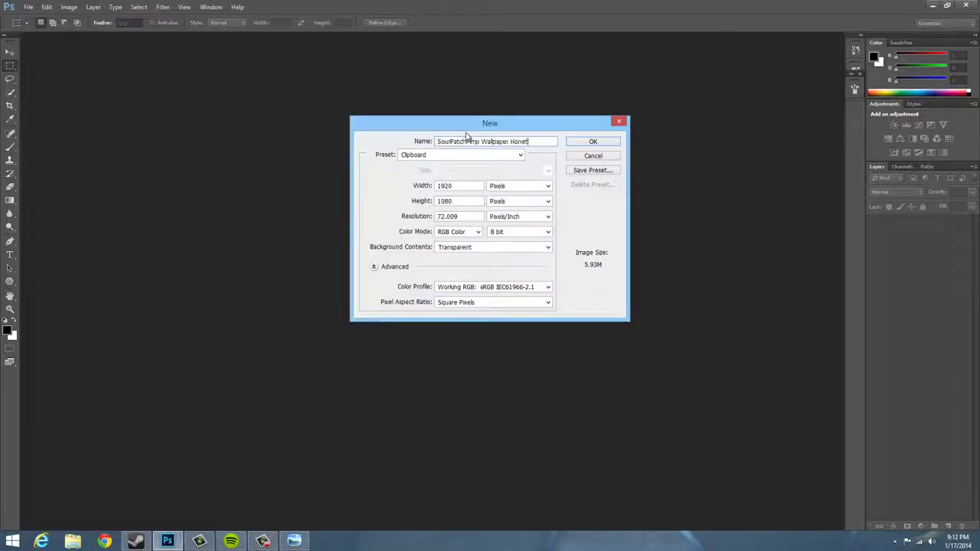
Create a new 1920×1080 document, fill it, and draw a first hexagon.
click(593, 142)
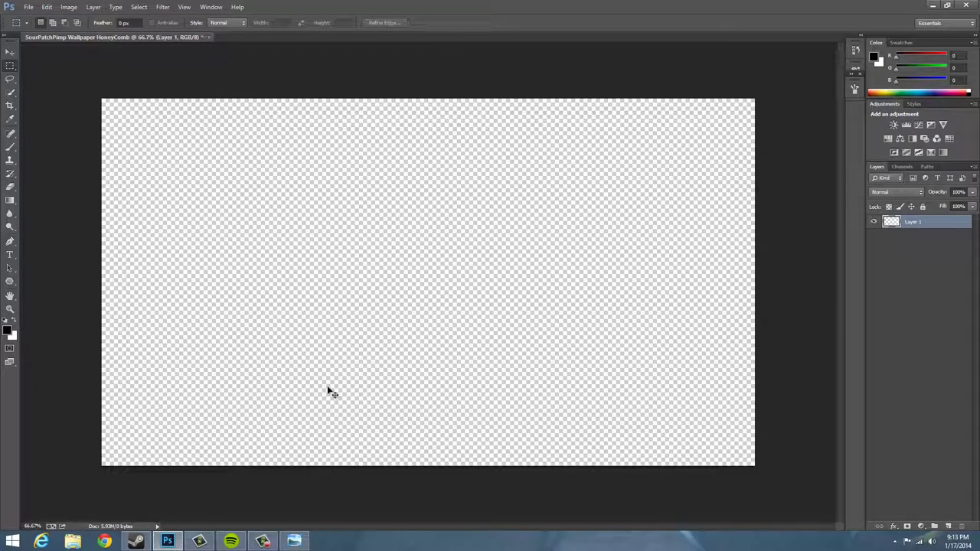
right_click(10, 200)
click(10, 51)
key(alt+BackSpace)
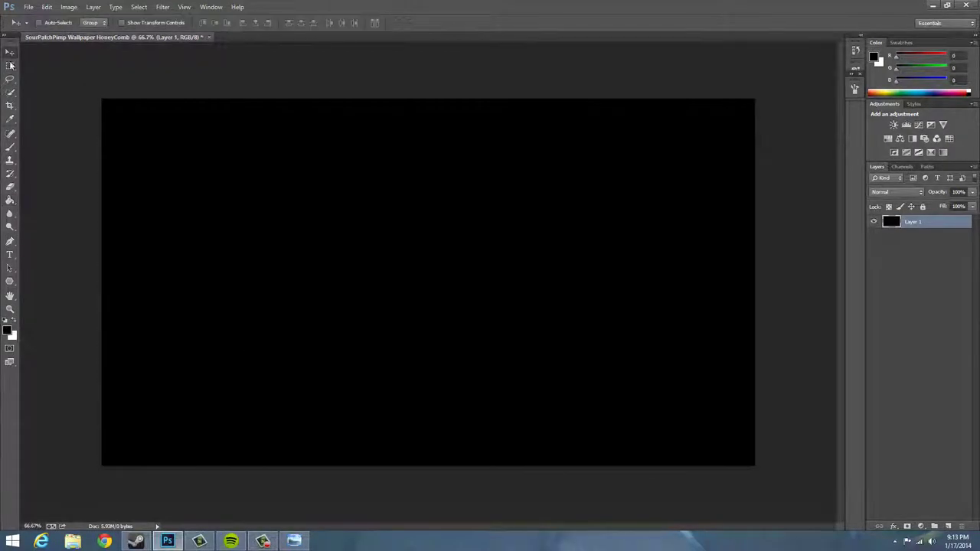
click(10, 280)
drag(251, 176, 317, 186)
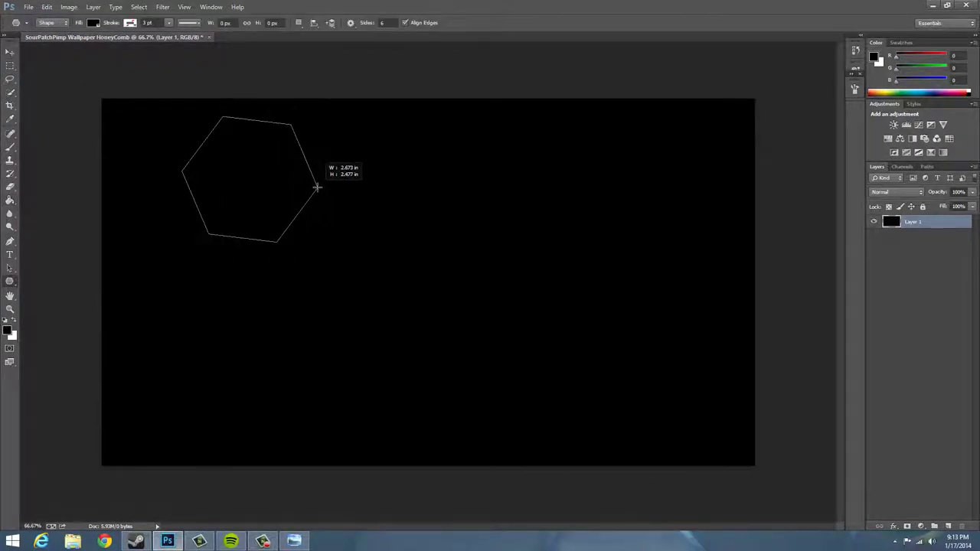
key(ctrl+t)
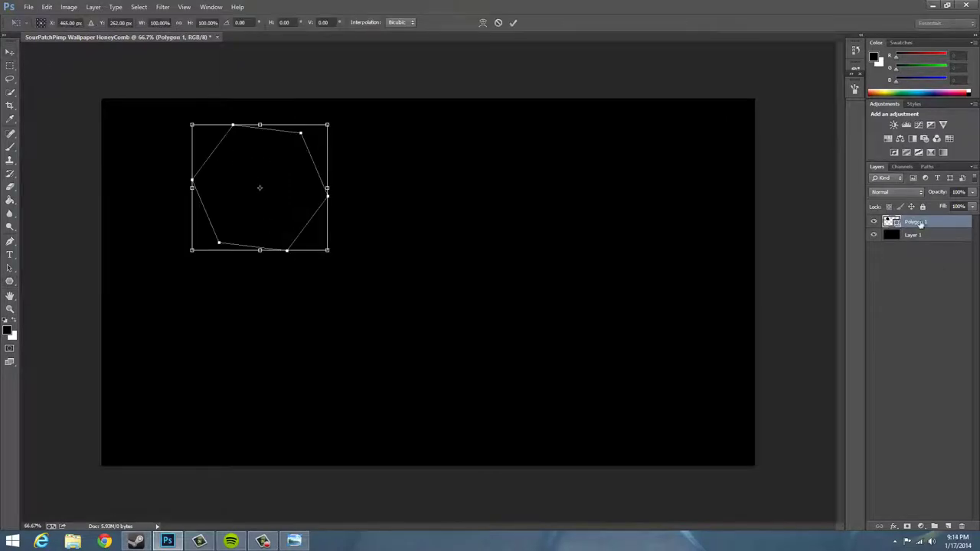
Fill the canvas with white and draw a grey hexagon at the upper left.
click(8, 330)
click(184, 234)
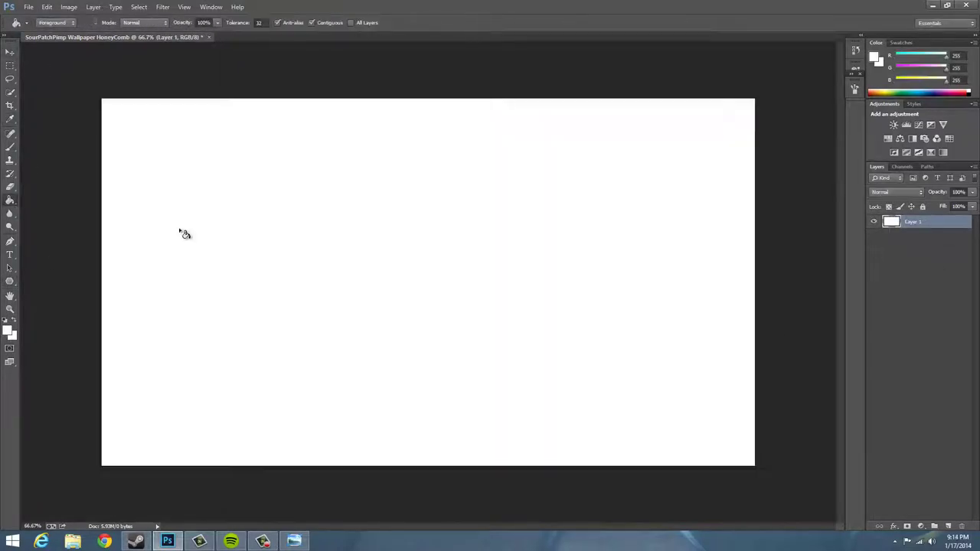
click(10, 280)
click(92, 22)
click(69, 73)
mouse_move(261, 216)
mouse_down()
mouse_move(320, 224)
mouse_move(235, 169)
mouse_move(311, 242)
mouse_up()
key(v)
key(ctrl+z)
Try a bevel effect, undo it, and nudge the hexagon toward the top-left.
double_click(950, 221)
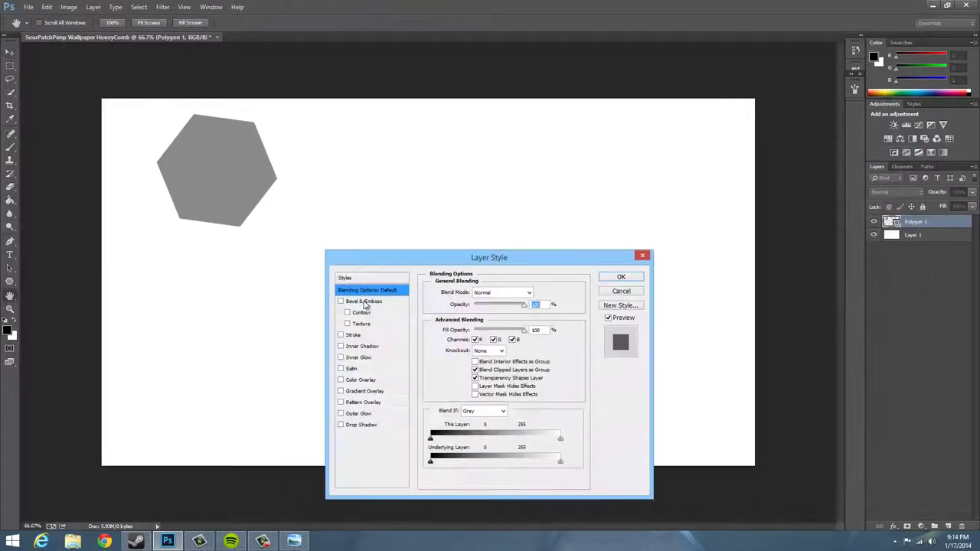
click(364, 301)
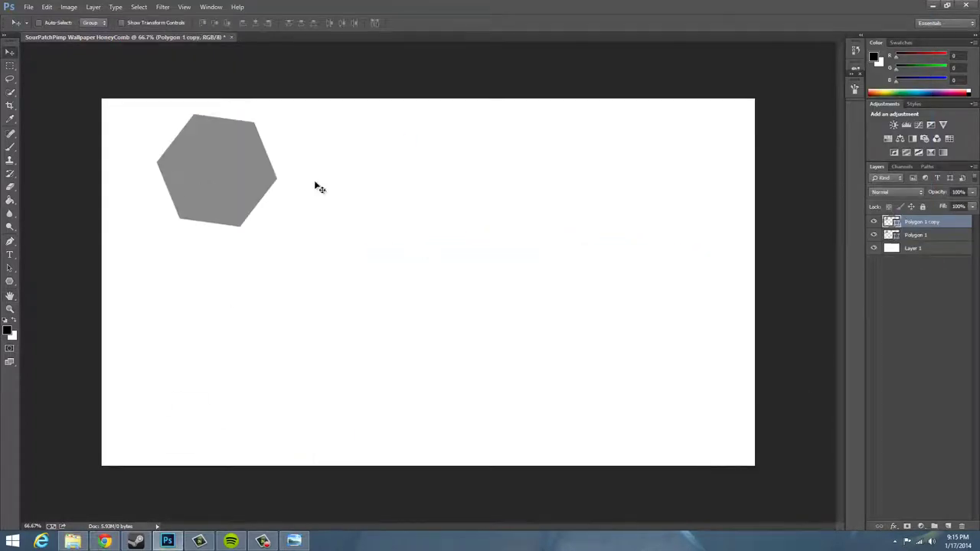
key(ctrl+z)
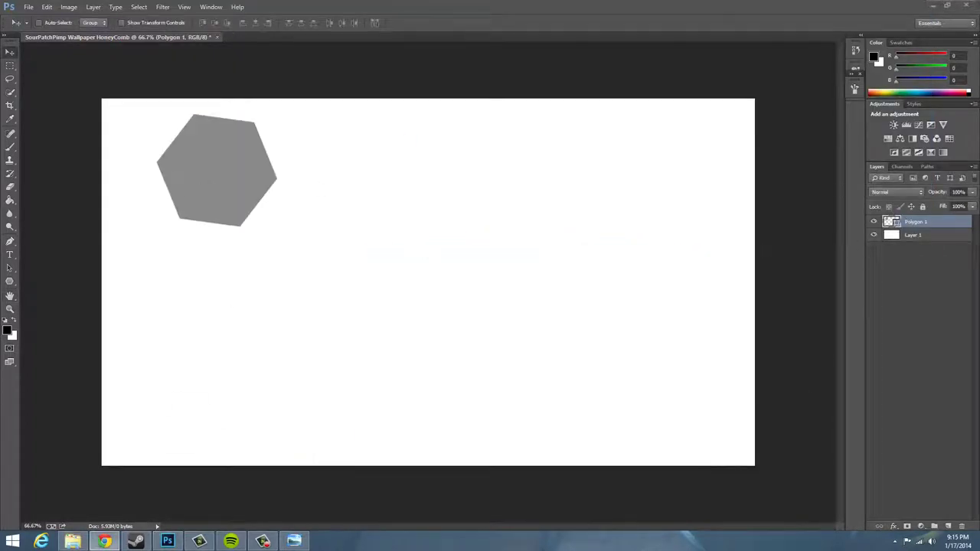
mouse_move(220, 178)
mouse_down()
mouse_move(223, 190)
mouse_move(192, 160)
mouse_up()
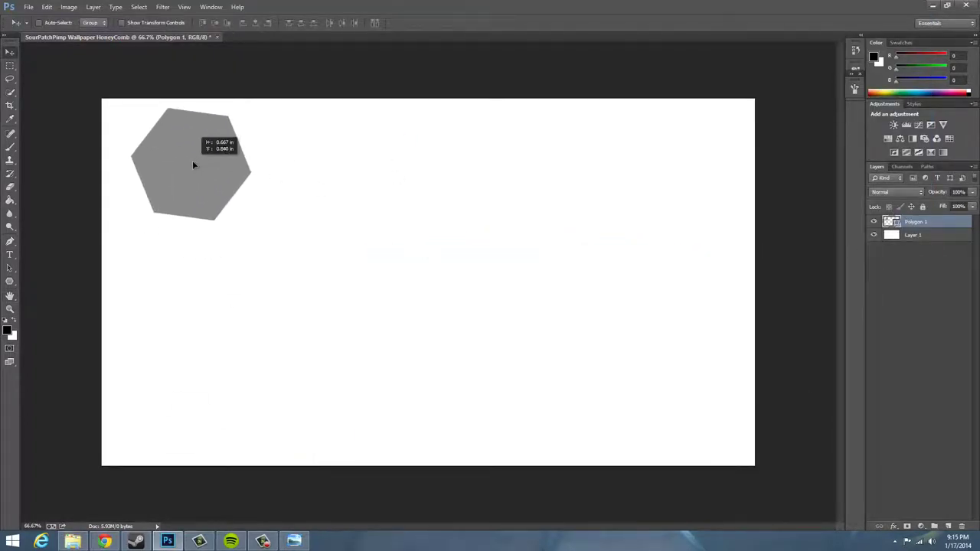
Give the hexagon a thicker black stroke outline.
double_click(950, 221)
click(400, 334)
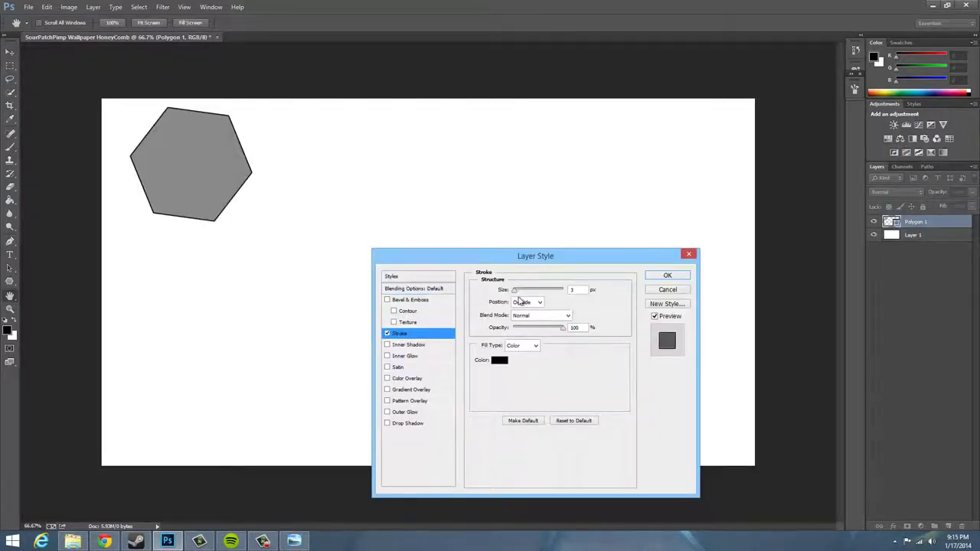
drag(516, 291, 520, 291)
click(406, 345)
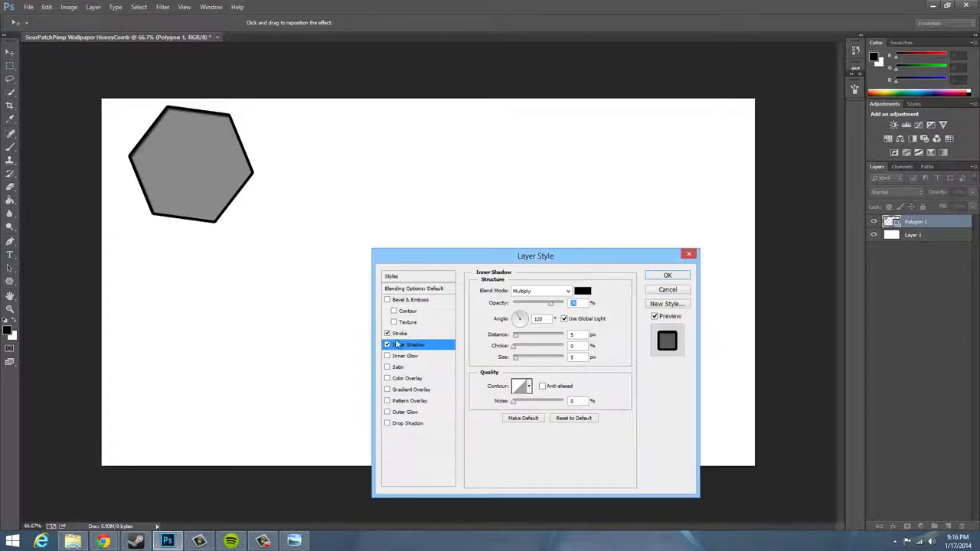
click(400, 334)
Add a Foreground to Transparent gradient overlay at 150% scale.
click(388, 390)
click(540, 320)
click(416, 130)
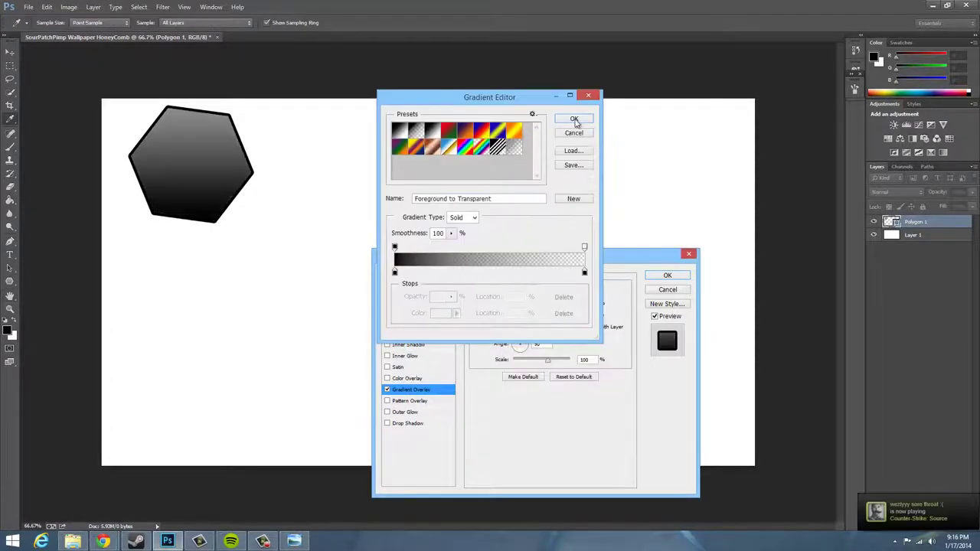
click(574, 119)
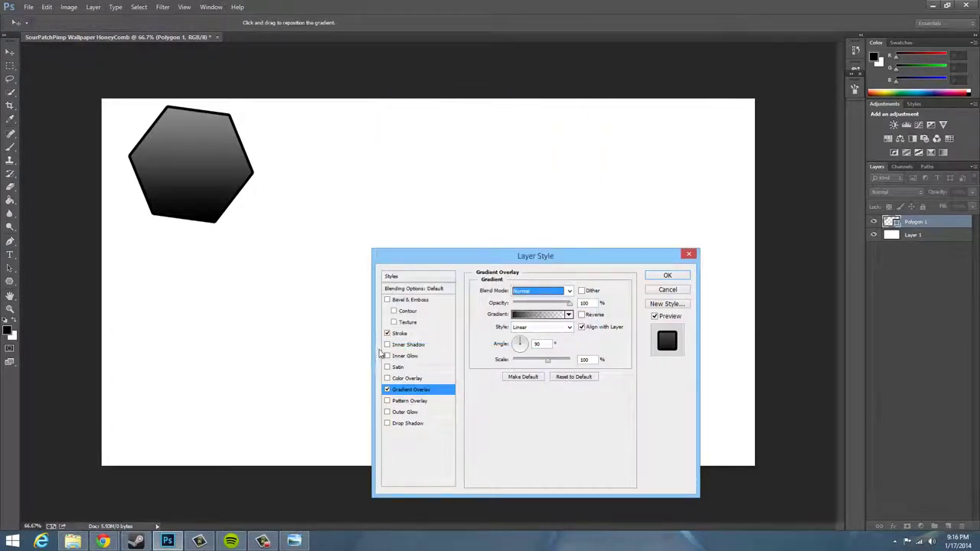
drag(548, 360, 582, 362)
Add a 30 px edge gradient inner glow in Overlay mode, apply, and reposition the hexagon.
click(405, 356)
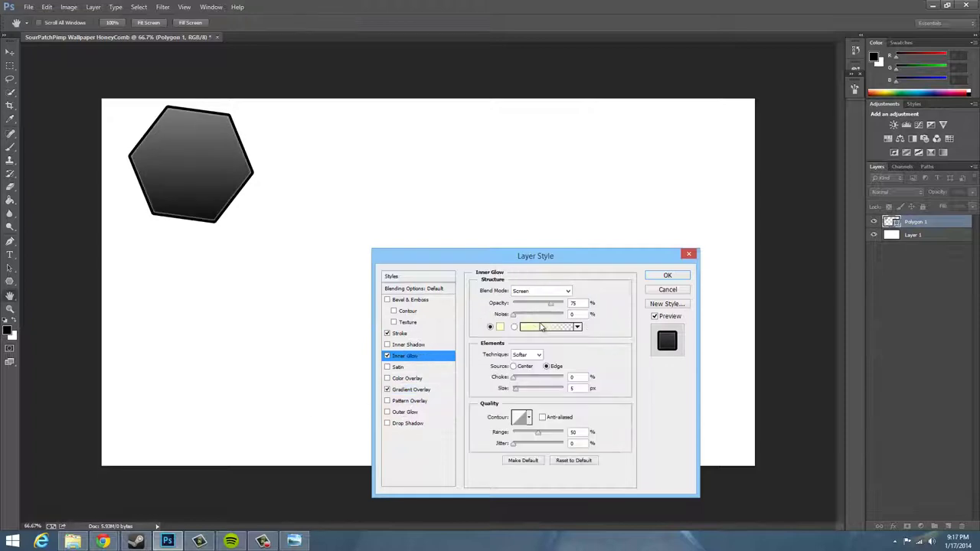
click(547, 327)
click(574, 111)
text(150)
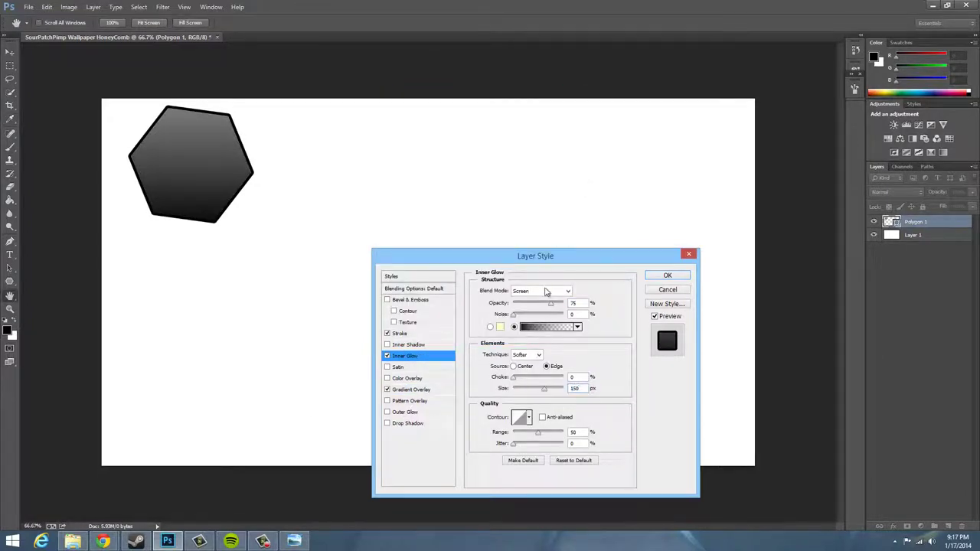
click(514, 367)
click(547, 366)
click(541, 291)
click(521, 150)
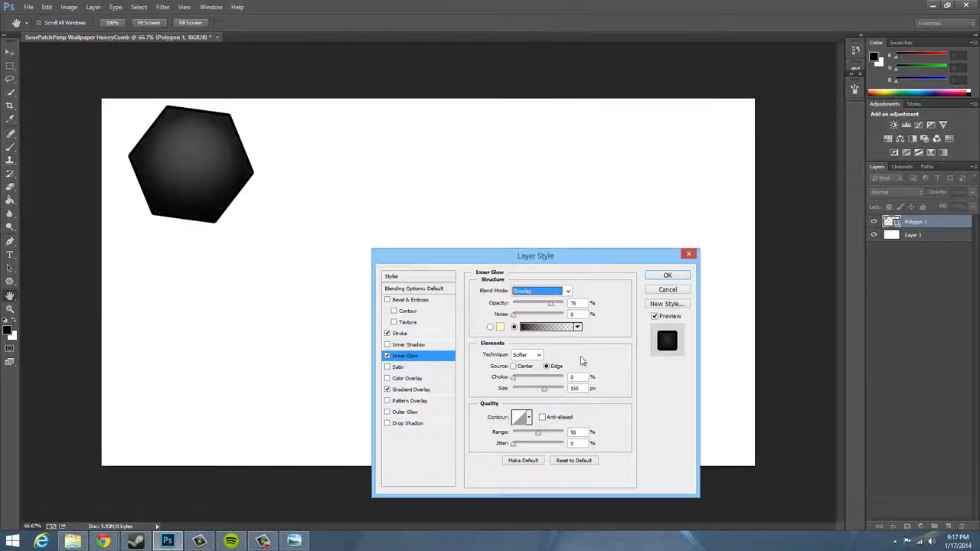
drag(545, 389, 521, 388)
click(411, 389)
text(80)
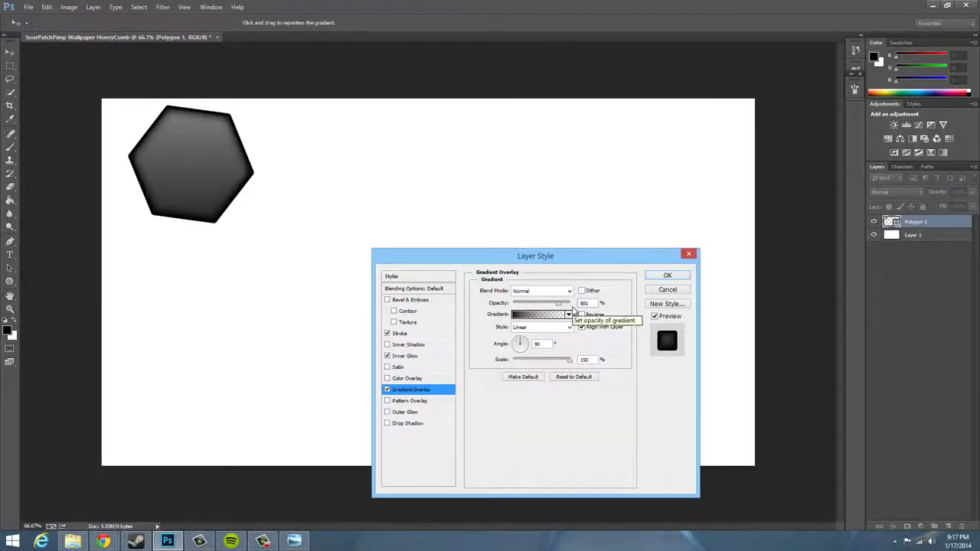
key(Return)
key(b)
mouse_move(200, 168)
mouse_down()
mouse_move(285, 233)
mouse_move(321, 132)
mouse_move(306, 116)
mouse_up()
Alt-drag hexagon copies edge to edge across the canvas, filling the top and upper-right gaps.
key(v)
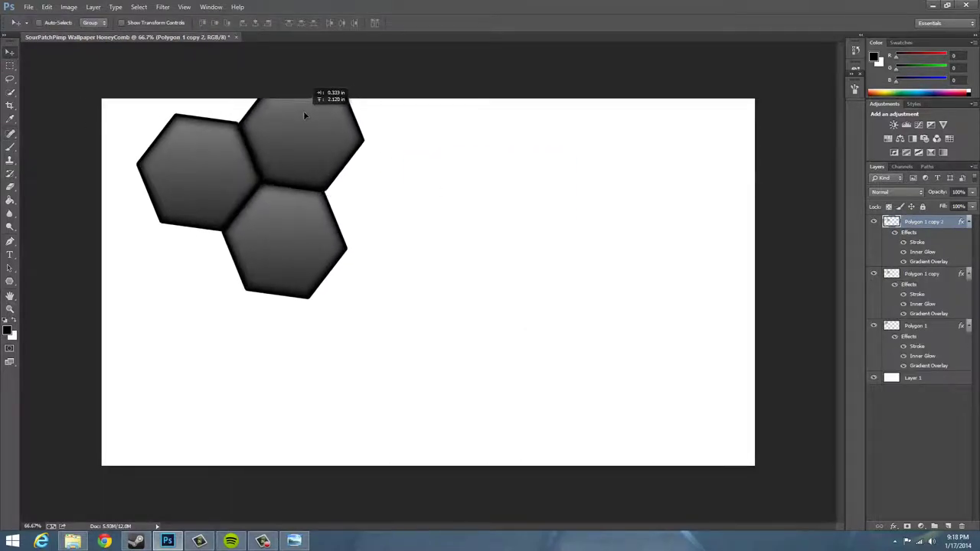
mouse_move(299, 149)
mouse_down()
mouse_move(389, 220)
mouse_move(363, 339)
mouse_move(260, 366)
mouse_up()
click(230, 541)
click(167, 542)
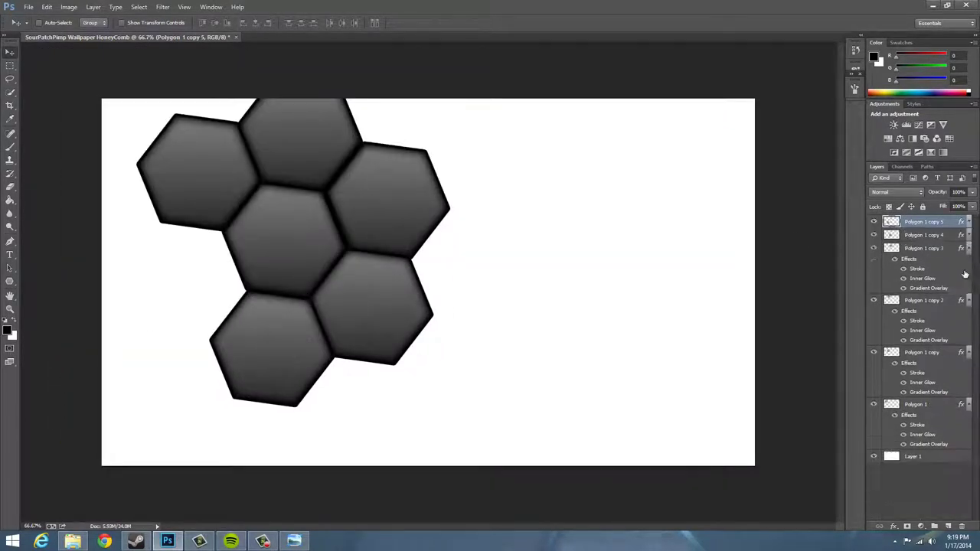
alt+click(969, 273)
drag(289, 268, 185, 275)
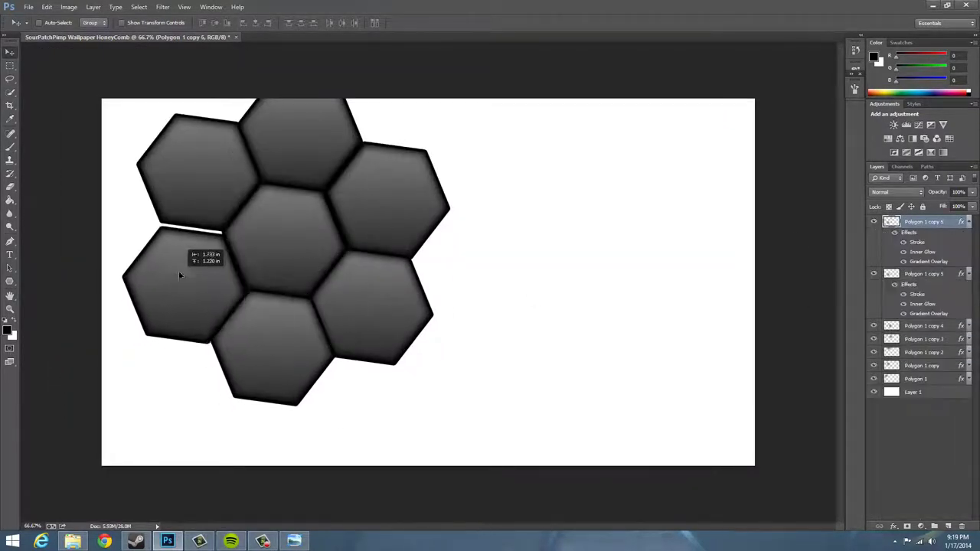
mouse_move(381, 315)
mouse_down()
mouse_move(366, 417)
mouse_move(254, 460)
mouse_move(161, 369)
mouse_move(158, 343)
mouse_move(170, 489)
mouse_move(78, 399)
mouse_up()
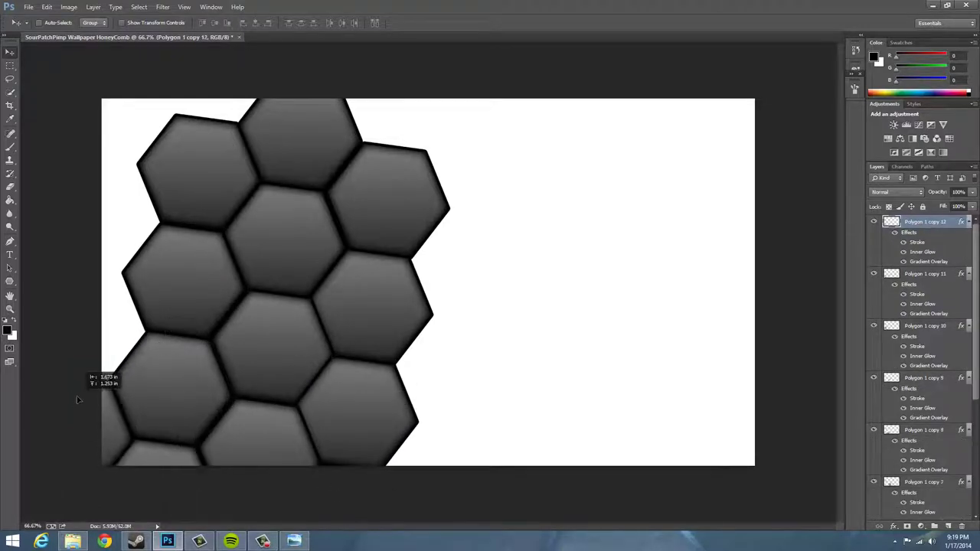
drag(106, 432, 112, 329)
mouse_move(111, 277)
mouse_down()
mouse_move(130, 209)
mouse_move(130, 107)
mouse_move(407, 125)
mouse_move(490, 188)
mouse_move(485, 258)
mouse_move(439, 468)
mouse_move(580, 138)
mouse_move(555, 195)
mouse_move(530, 433)
mouse_move(649, 387)
mouse_move(648, 283)
mouse_move(626, 525)
mouse_up()
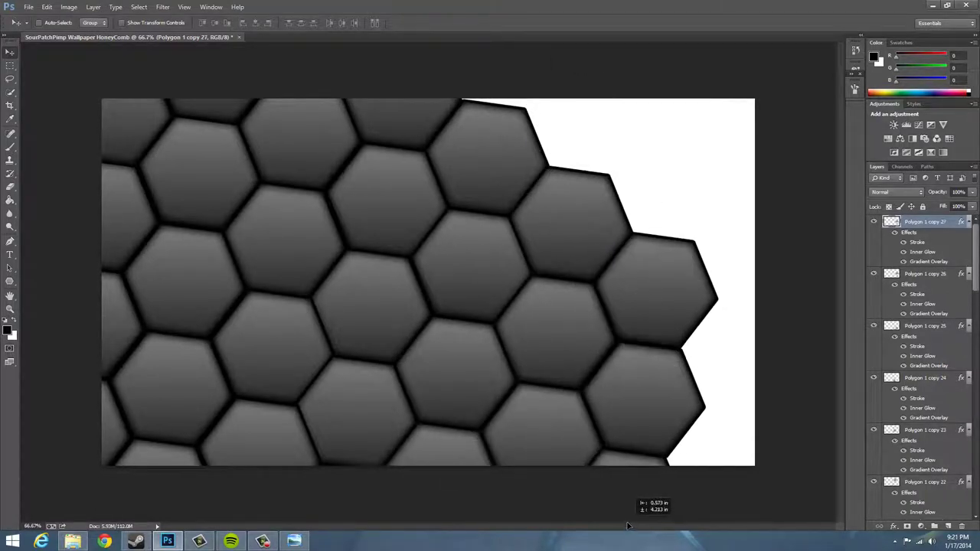
mouse_move(631, 465)
mouse_down()
mouse_move(679, 142)
mouse_move(498, 66)
mouse_move(596, 172)
mouse_move(711, 98)
mouse_move(770, 180)
mouse_move(729, 271)
mouse_move(710, 462)
mouse_up()
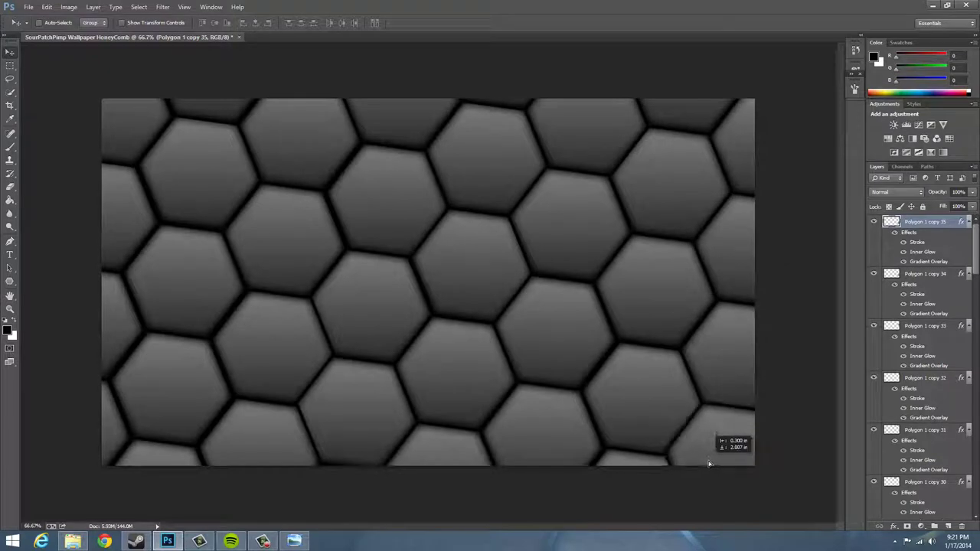
Collapse the effects lists of all the hexagon layers.
click(968, 223)
click(968, 248)
click(968, 275)
click(968, 301)
click(968, 328)
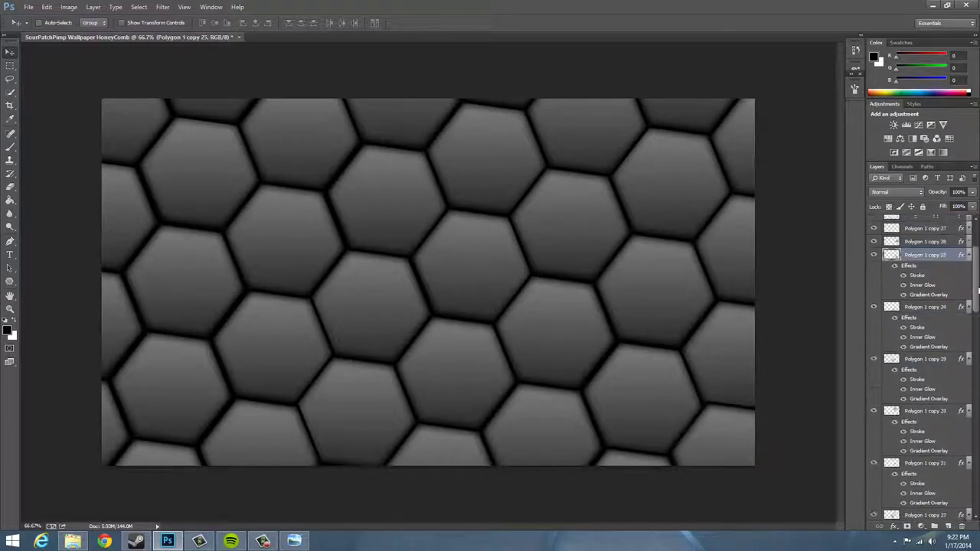
click(968, 354)
click(969, 368)
click(969, 380)
click(968, 381)
click(970, 383)
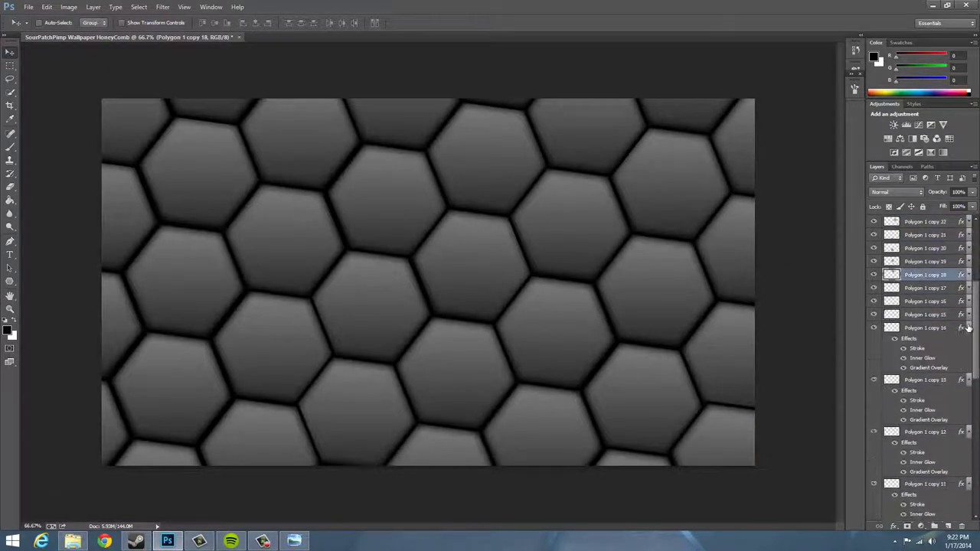
click(970, 387)
click(970, 395)
click(970, 395)
click(969, 395)
Group all hexagon layers into Group 1 and remove the extra empty layer.
shift+click(930, 331)
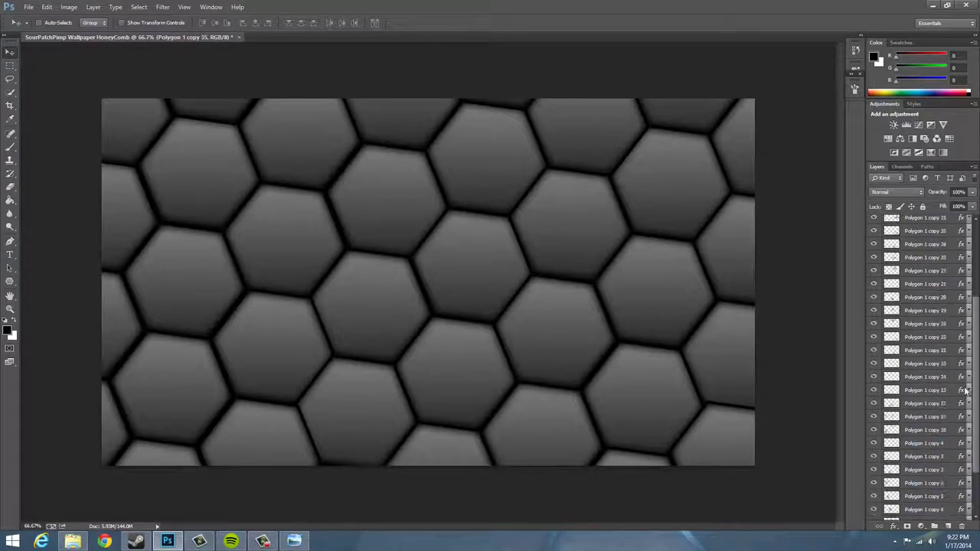
key(ctrl+g)
click(946, 527)
key(p)
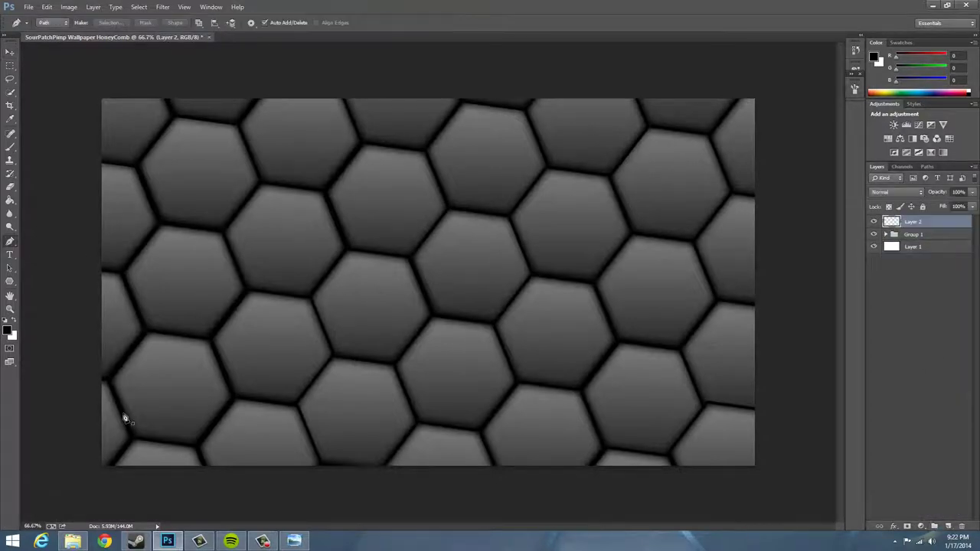
key(alt+Tab)
click(110, 483)
key(alt+Tab)
key(alt+bracketleft)
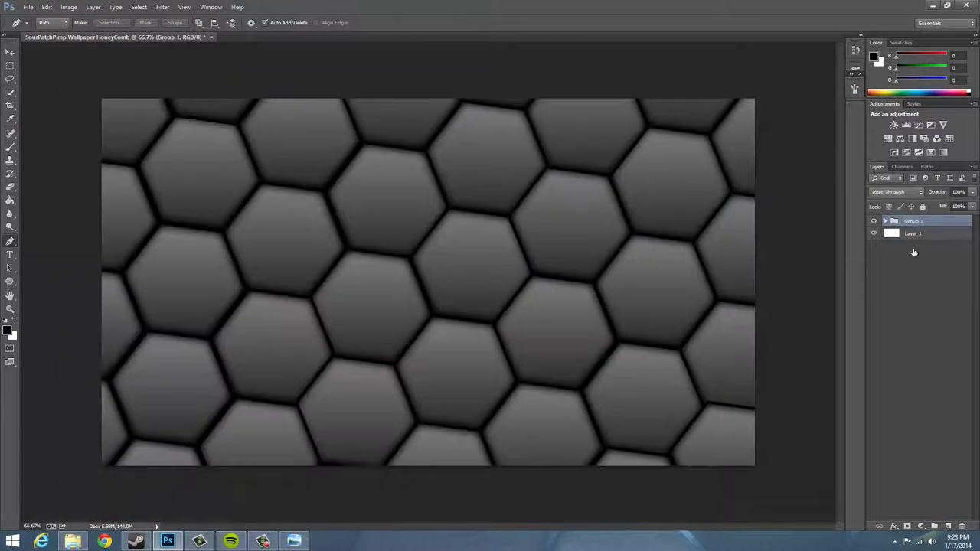
key(super+e)
Place the Grey Comb Texture from the Textures folder into the document.
click(488, 164)
drag(565, 105, 466, 273)
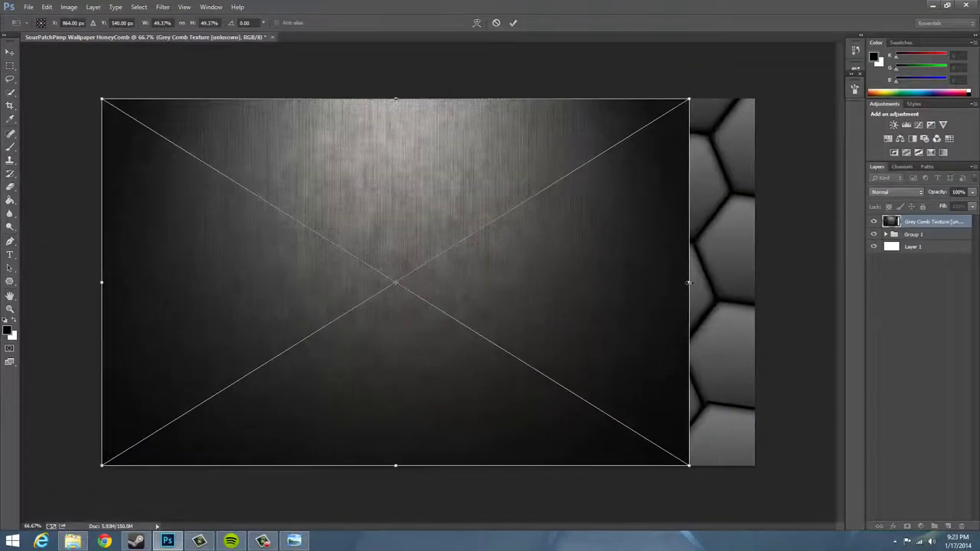
key(Return)
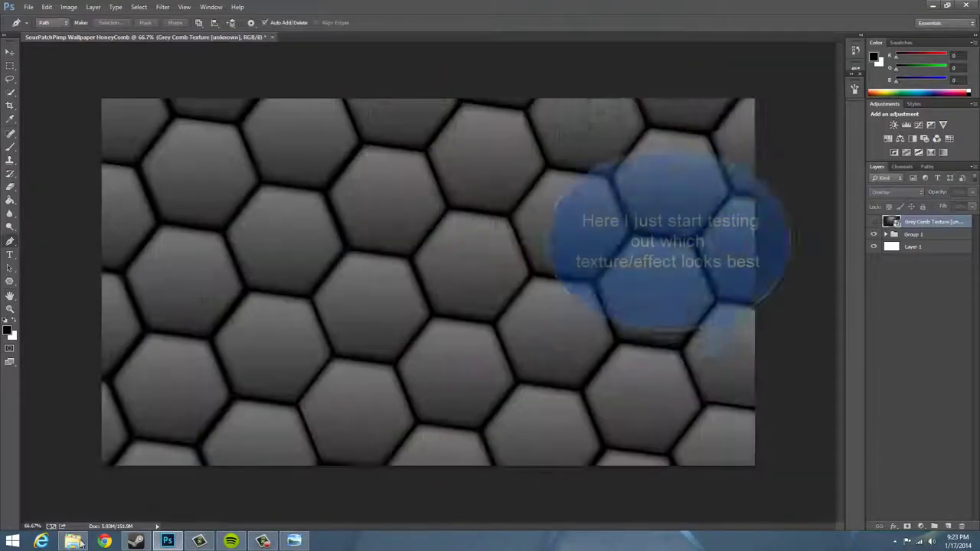
key(alt+Tab)
Place the Grunge Wallpaper image as an overlay, then delete that layer.
drag(677, 95, 429, 276)
key(shift+alt+o)
key(Return)
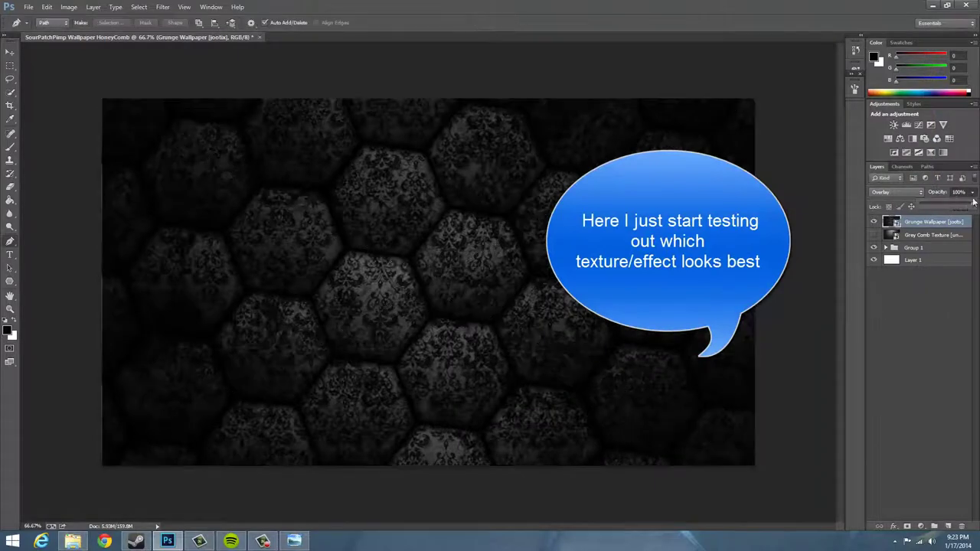
key(Delete)
Add Icy Edges in Overlay mode and show the Grey Comb Texture at about 75% opacity.
drag(864, 278, 429, 281)
click(897, 192)
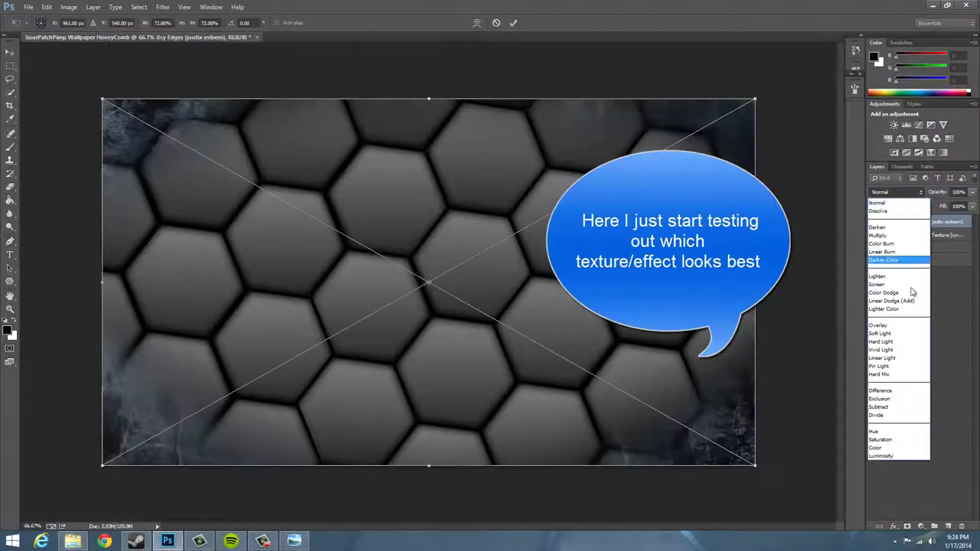
click(896, 346)
key(Return)
click(874, 235)
click(930, 234)
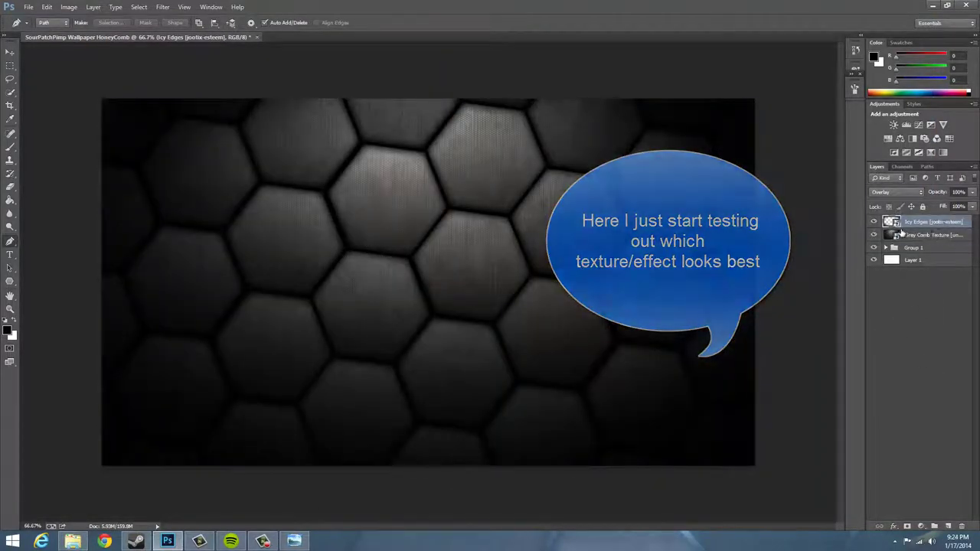
click(972, 191)
drag(970, 207, 960, 207)
click(933, 222)
Place the Scratched Edges image into the document.
click(295, 541)
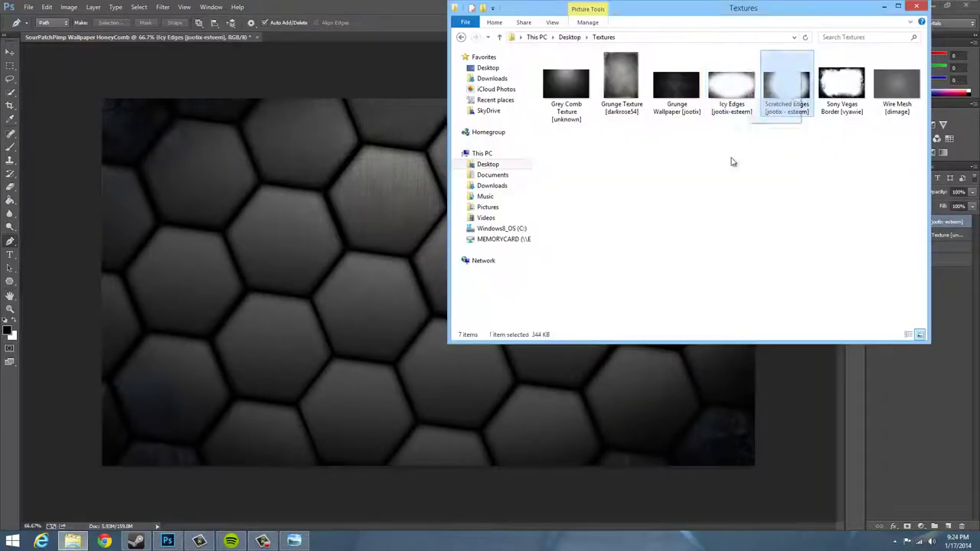
drag(784, 104, 542, 325)
key(Return)
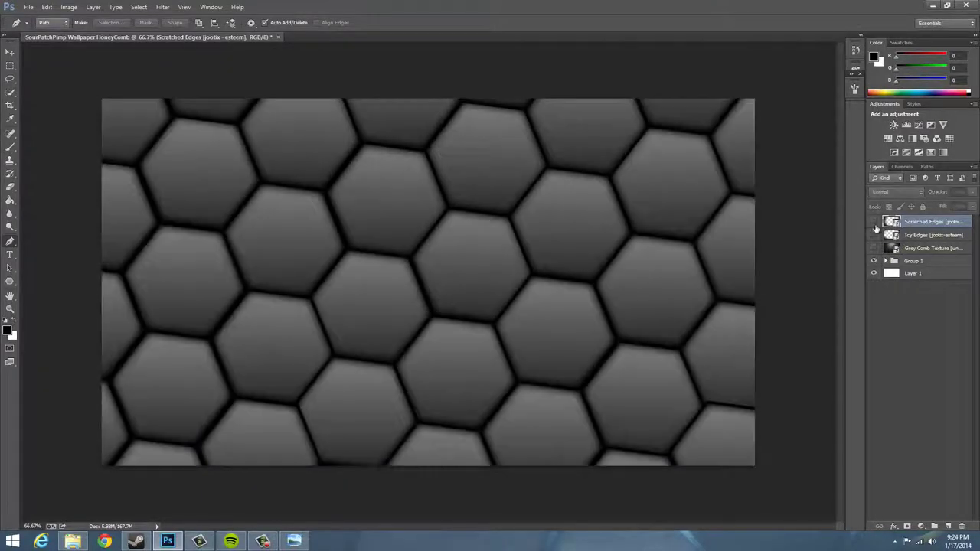
click(393, 244)
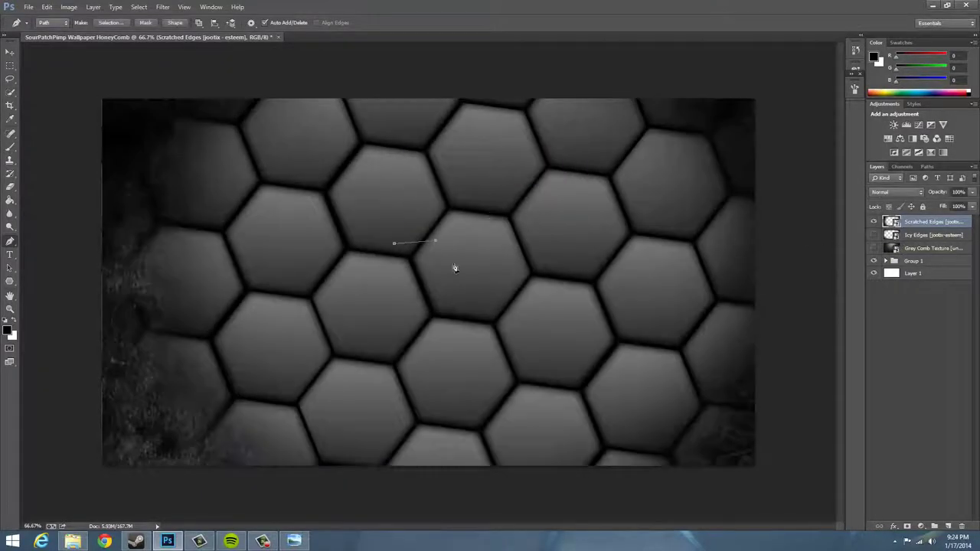
click(10, 51)
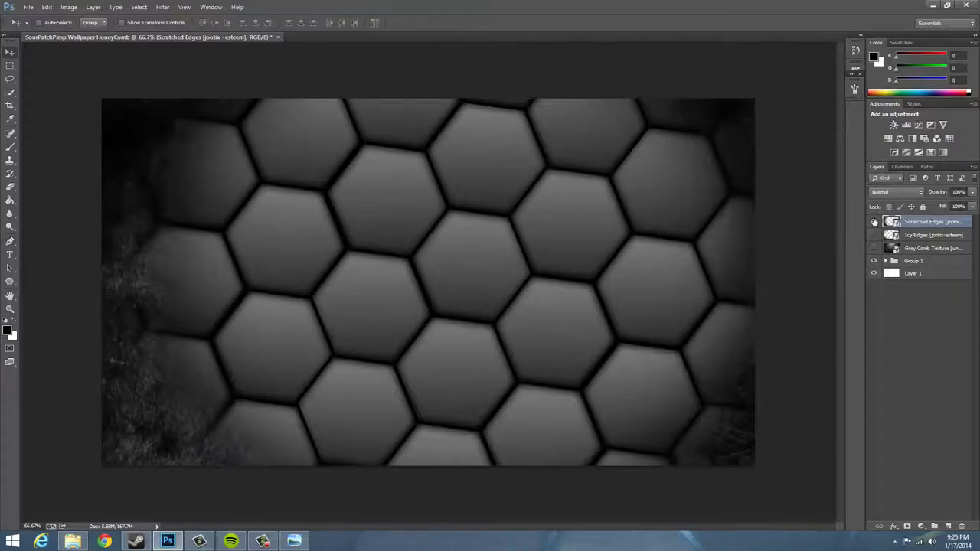
Add the Sony Vegas Border in Overlay mode at 53% opacity.
click(73, 541)
drag(843, 87, 186, 164)
click(896, 191)
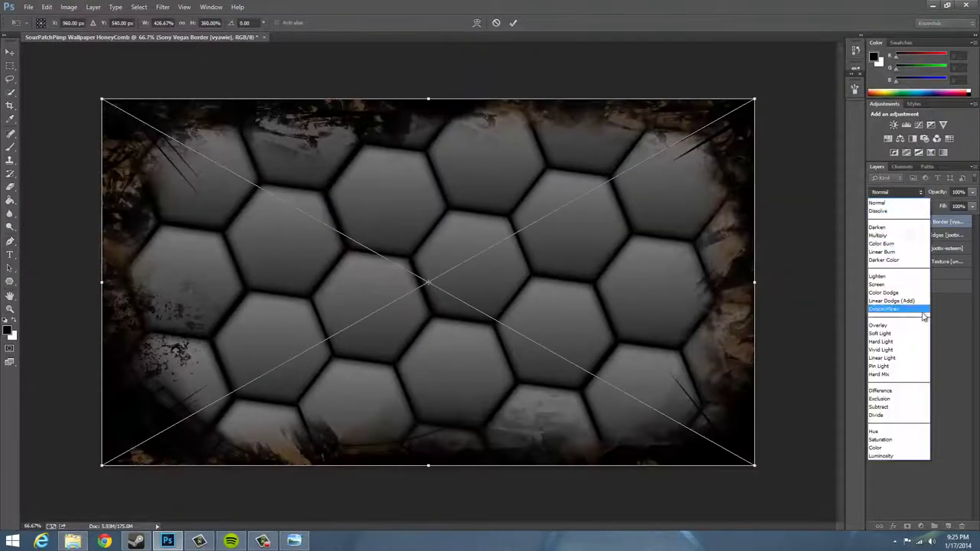
click(878, 324)
key(Return)
key(5)
key(3)
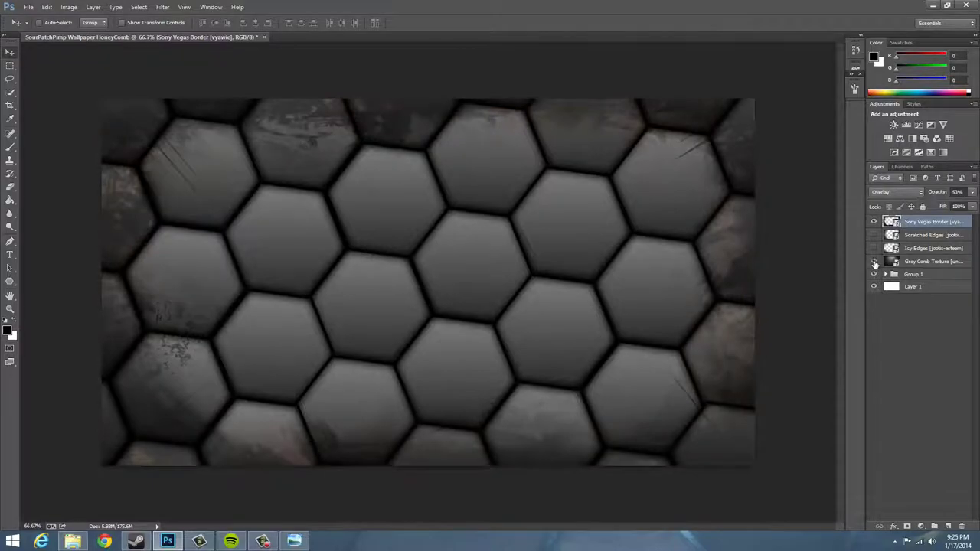
click(875, 264)
Add the Wire Mesh stretched to fill the canvas in Overlay mode.
click(73, 542)
drag(900, 82, 382, 332)
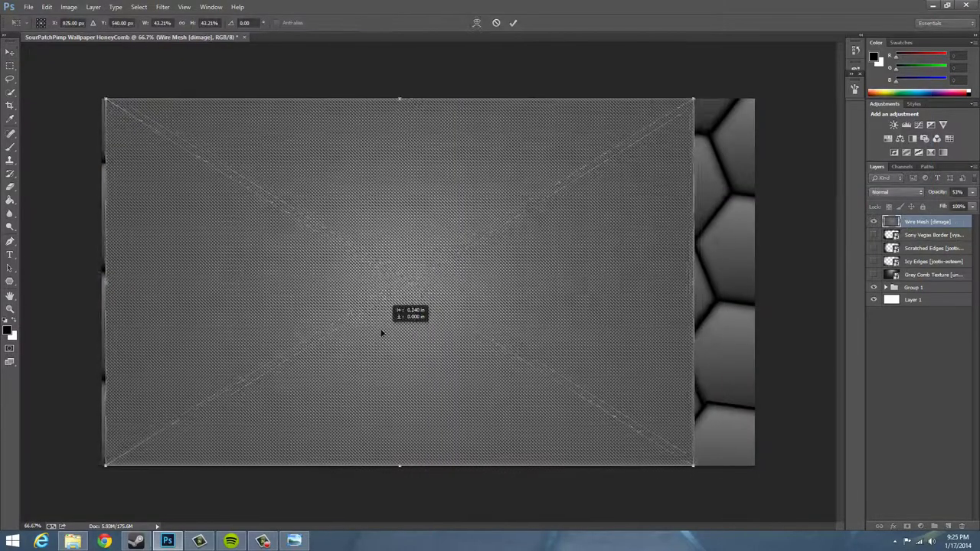
drag(694, 282, 755, 282)
key(Return)
click(896, 192)
click(877, 325)
click(875, 263)
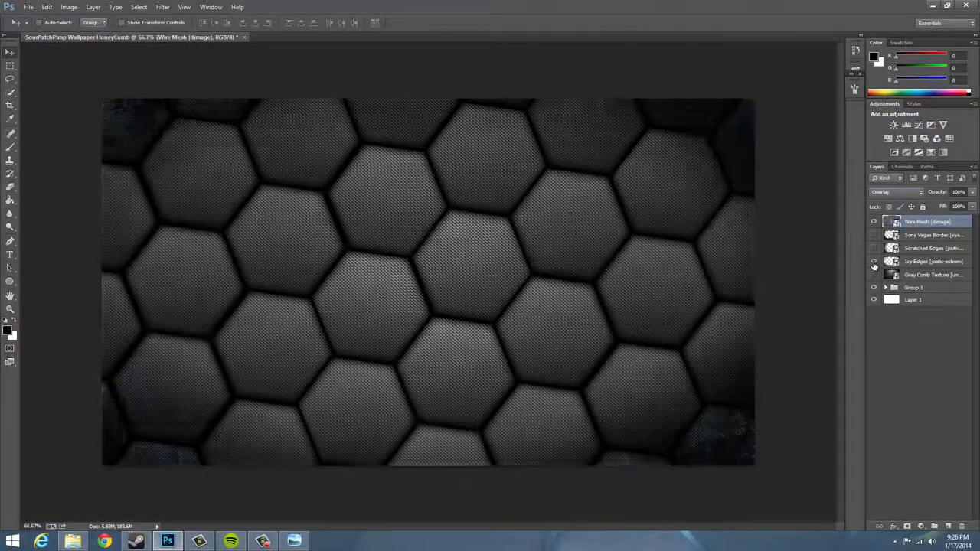
click(874, 263)
Add the Grunge Texture stretched over the canvas in Overlay mode, comparing other texture layers.
click(73, 541)
mouse_move(624, 92)
mouse_down()
mouse_move(322, 242)
mouse_move(127, 184)
mouse_up()
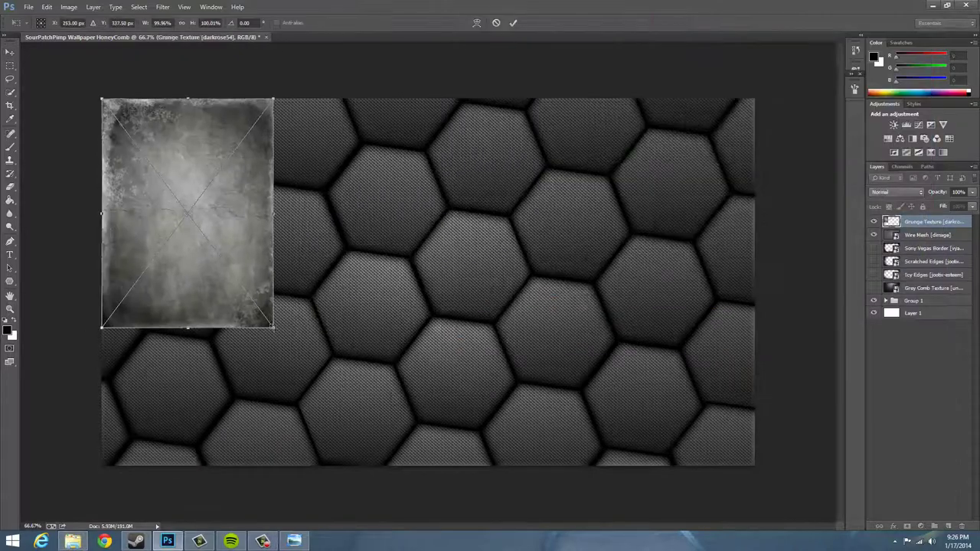
drag(273, 327, 755, 466)
click(896, 191)
click(892, 280)
key(Return)
click(873, 274)
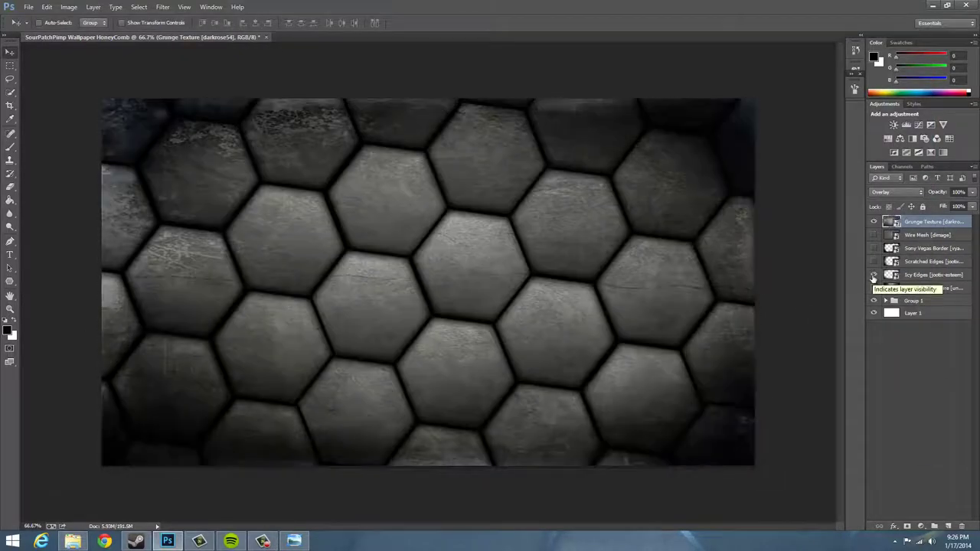
click(873, 275)
click(875, 261)
click(873, 261)
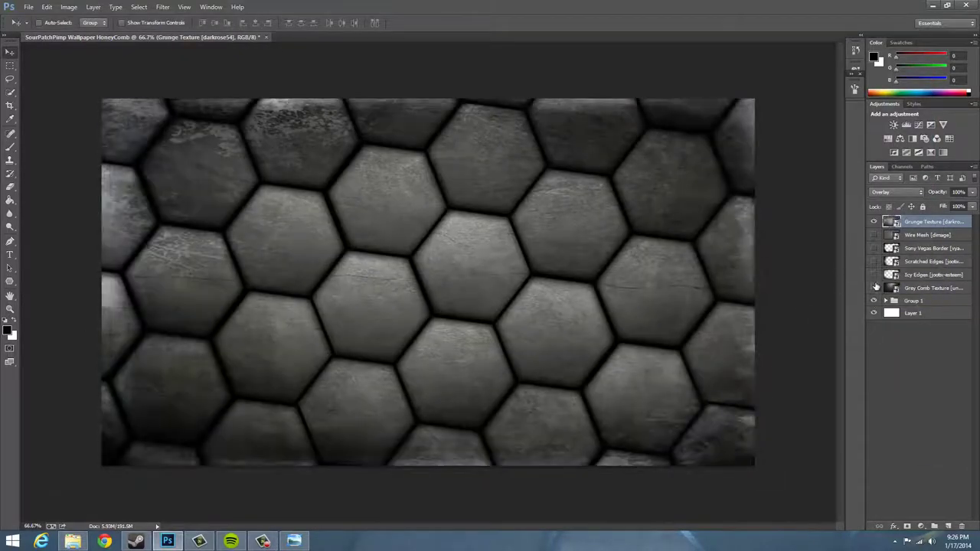
Skip several tracks in the music player and put it away.
click(230, 542)
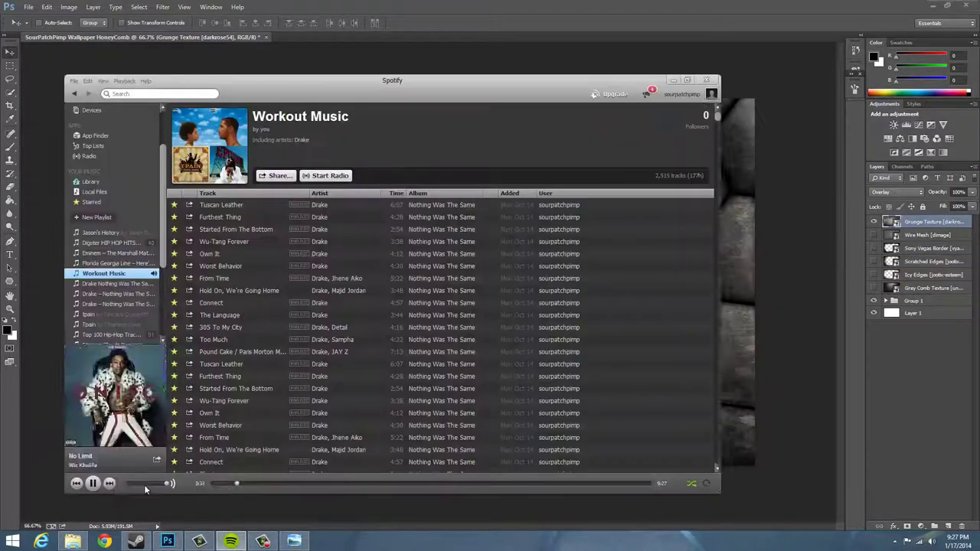
click(110, 483)
click(110, 483)
click(109, 483)
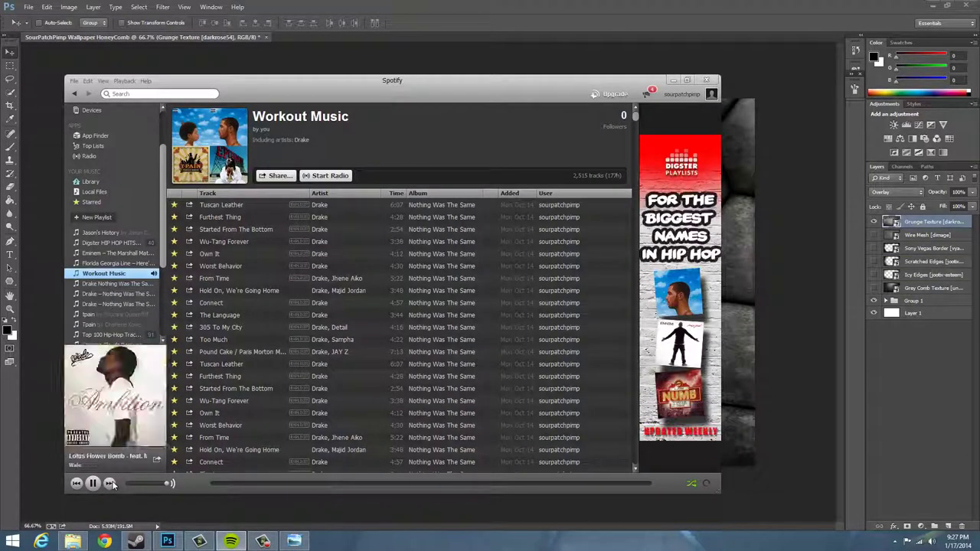
click(110, 484)
click(916, 399)
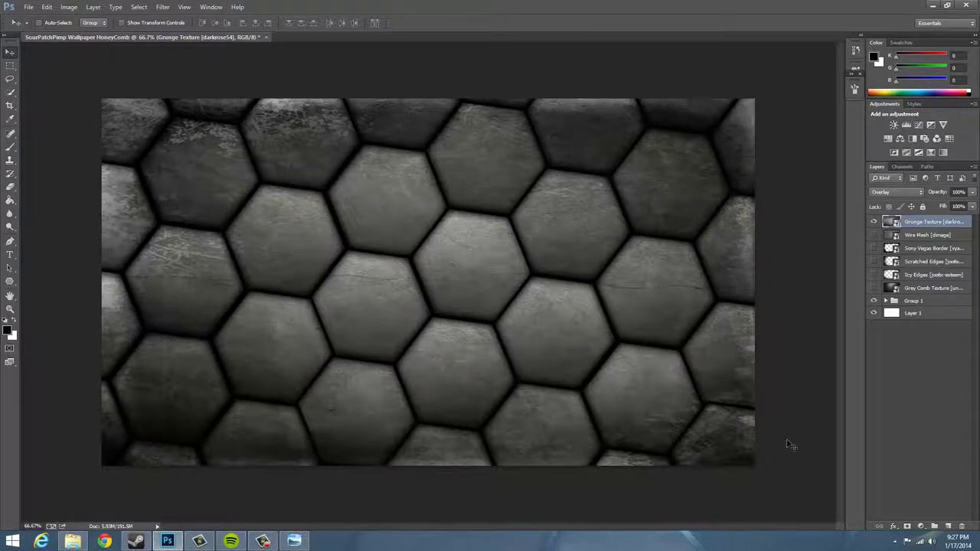
Duplicate the Scratched Edges layer and stretch the copy's left edge outward.
click(874, 221)
click(874, 262)
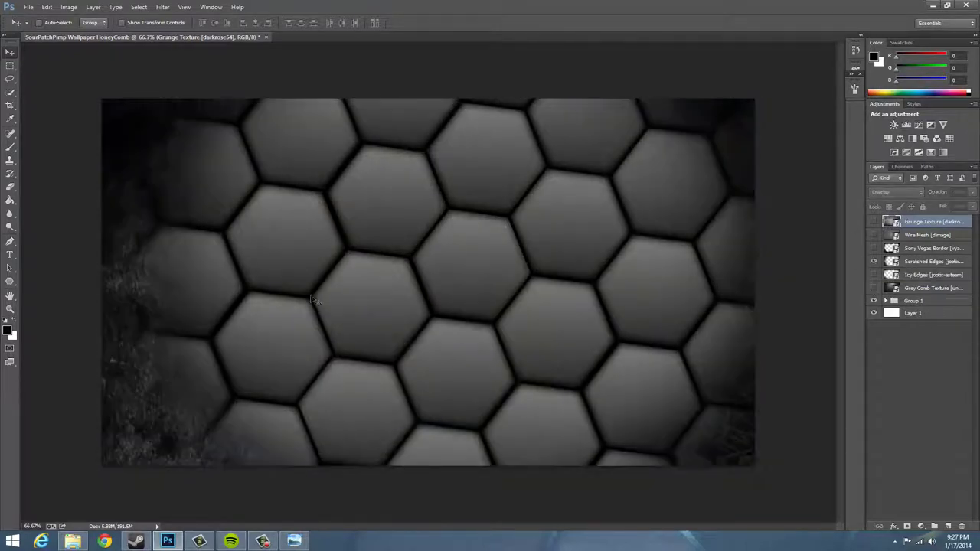
ctrl+click(230, 275)
key(ctrl+alt+t)
drag(102, 282, 66, 282)
key(Return)
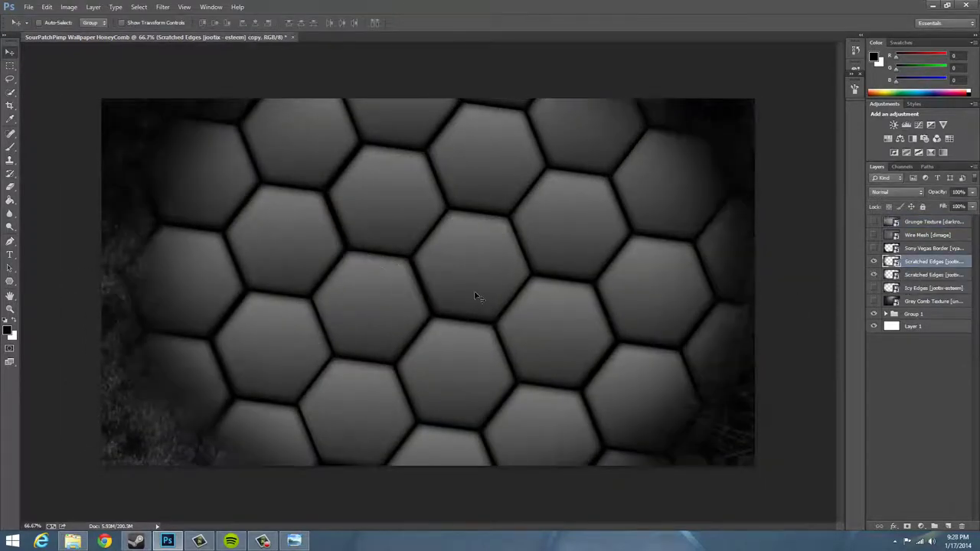
Rotate the Scratched Edges copy 90 degrees and flip it.
click(940, 274)
click(942, 262)
key(ctrl+t)
right_click(449, 207)
click(505, 357)
right_click(463, 332)
click(510, 431)
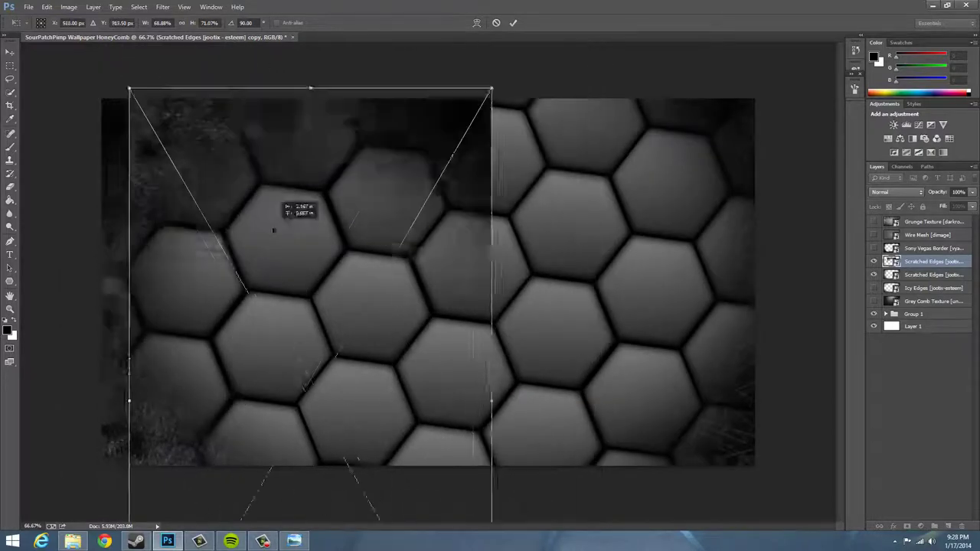
Stretch the rotated copy across the canvas and merge it into Scratched Edges.
drag(487, 342, 257, 249)
drag(471, 380, 749, 380)
drag(427, 505, 426, 435)
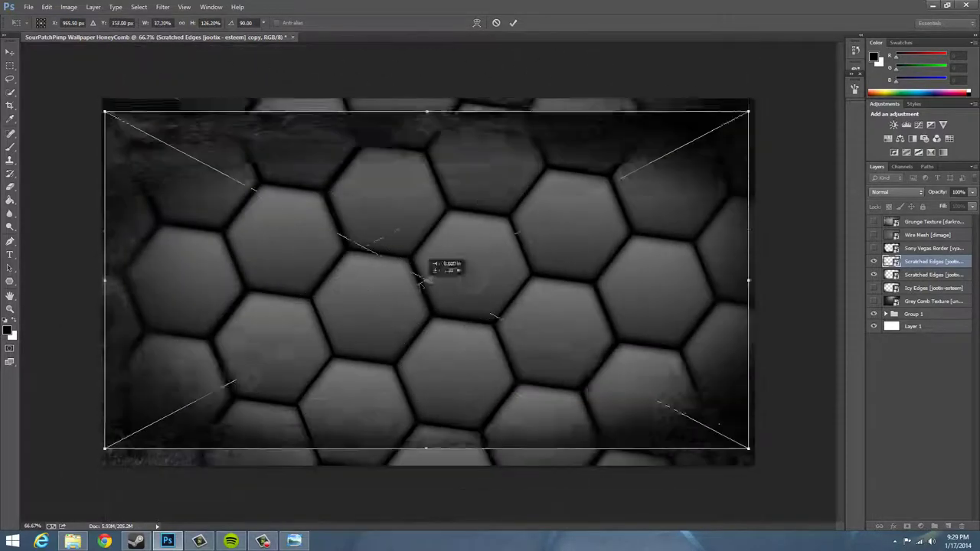
drag(435, 332, 440, 337)
drag(105, 435, 101, 469)
key(Return)
key(ctrl+e)
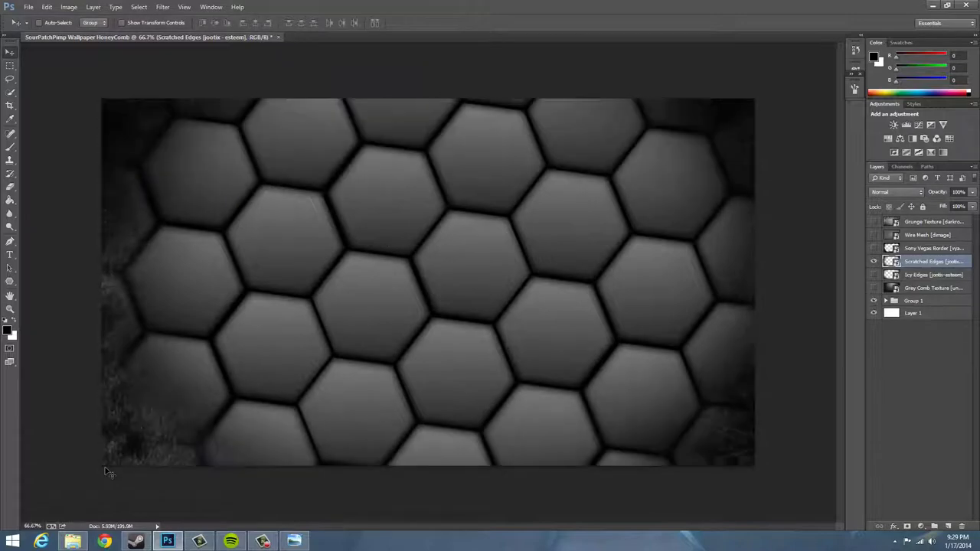
Delete the unused texture layers, then place Grunge Texture and stretch it edge to edge.
key(Delete)
click(73, 542)
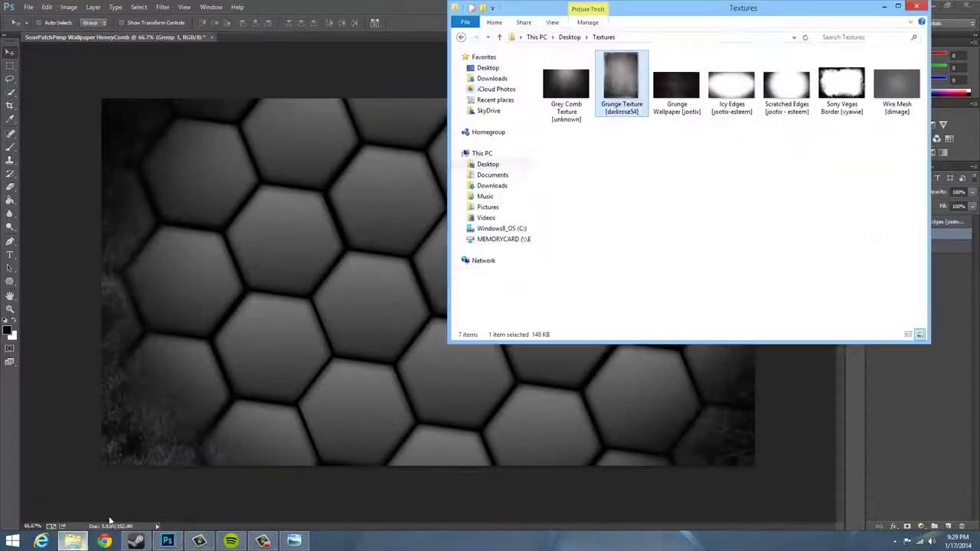
drag(576, 87, 208, 241)
drag(274, 329, 757, 467)
key(Return)
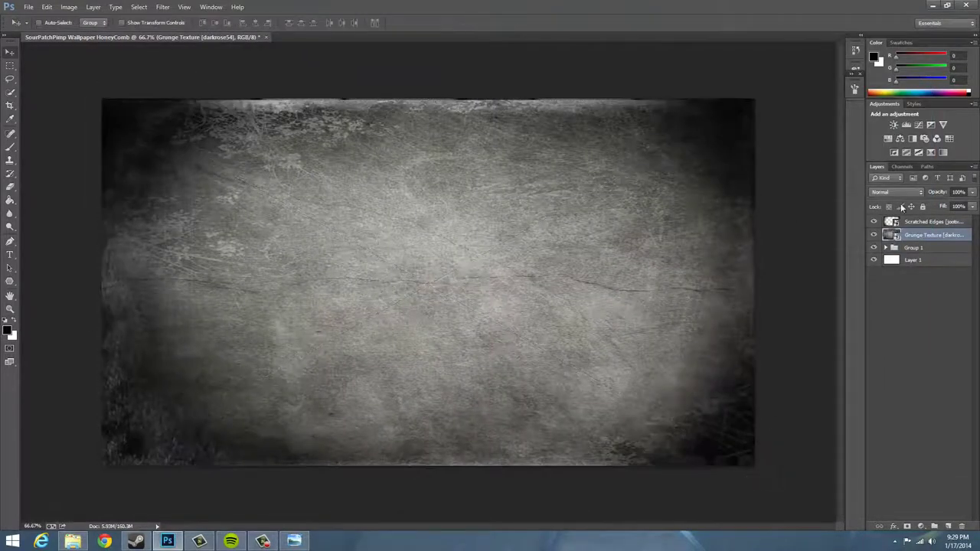
click(896, 192)
click(888, 321)
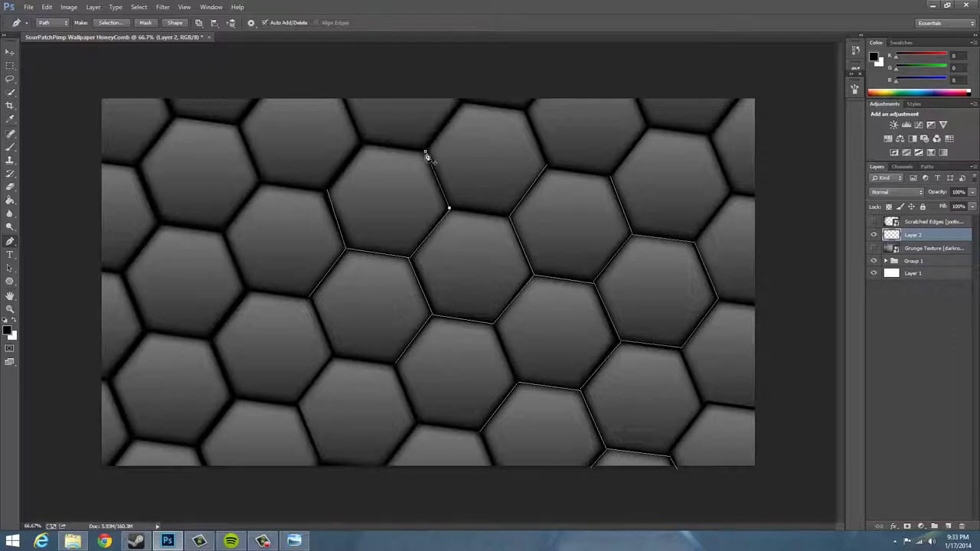
Set the brush to 11 px at 100% hardness.
right_click(540, 390)
key(b)
click(42, 22)
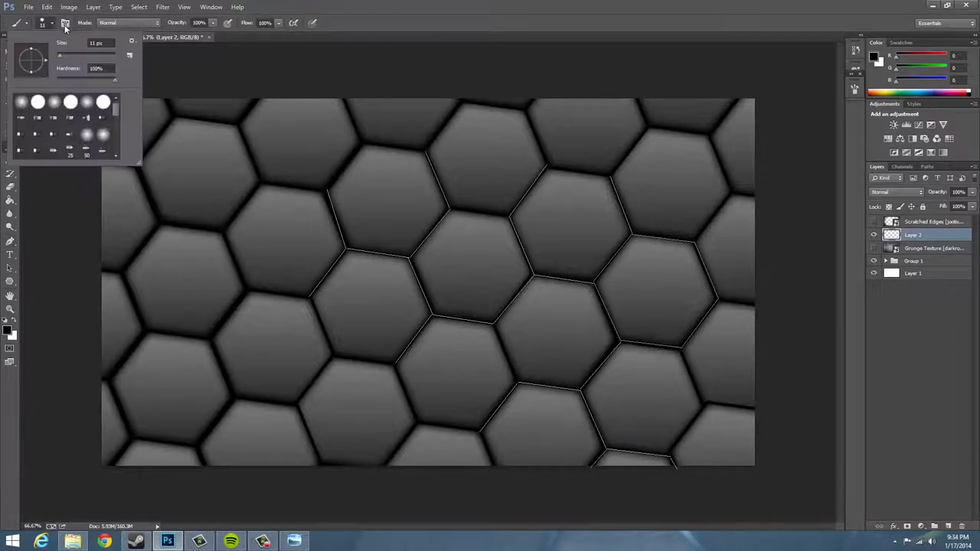
key(Escape)
Return to the path tool and adjust the hexagon path through its context menu.
click(10, 242)
right_click(345, 246)
click(383, 337)
key(Return)
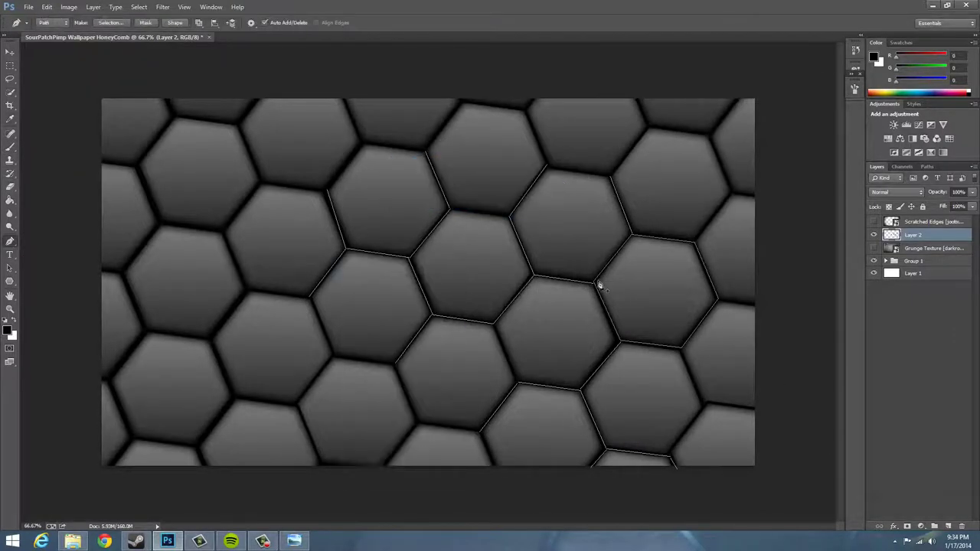
right_click(533, 273)
click(571, 363)
Set the foreground to white and stroke the honeycomb path with the brush.
click(8, 331)
key(Return)
right_click(536, 276)
click(819, 463)
right_click(507, 206)
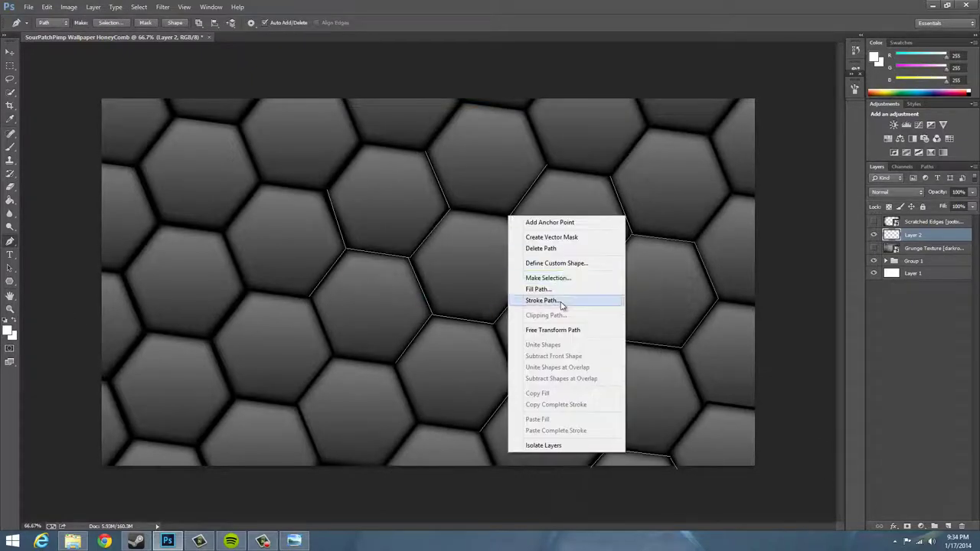
click(574, 305)
key(Return)
Add an Outer Glow to Layer 2 with a saturated red colour.
double_click(944, 237)
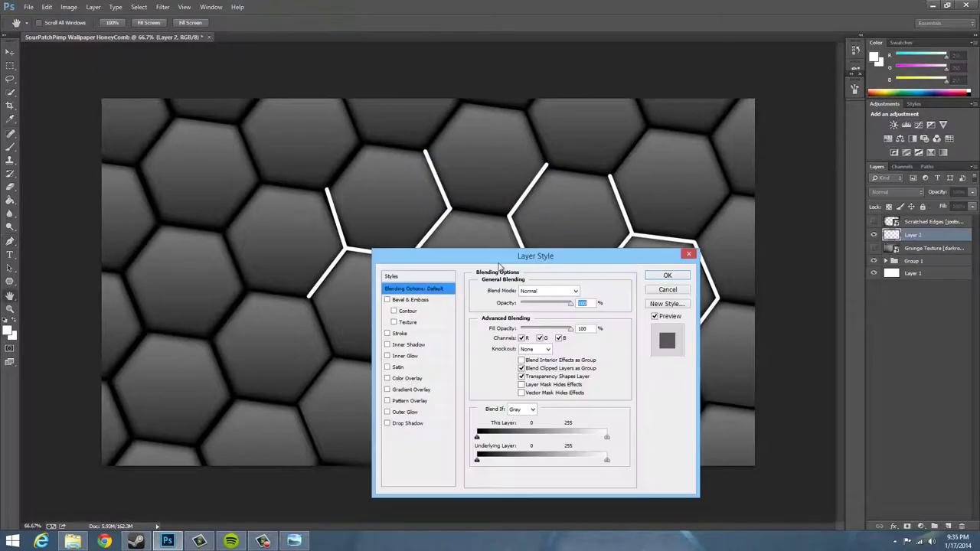
drag(536, 220, 536, 314)
click(414, 481)
click(504, 392)
drag(493, 114, 526, 390)
click(428, 414)
click(506, 423)
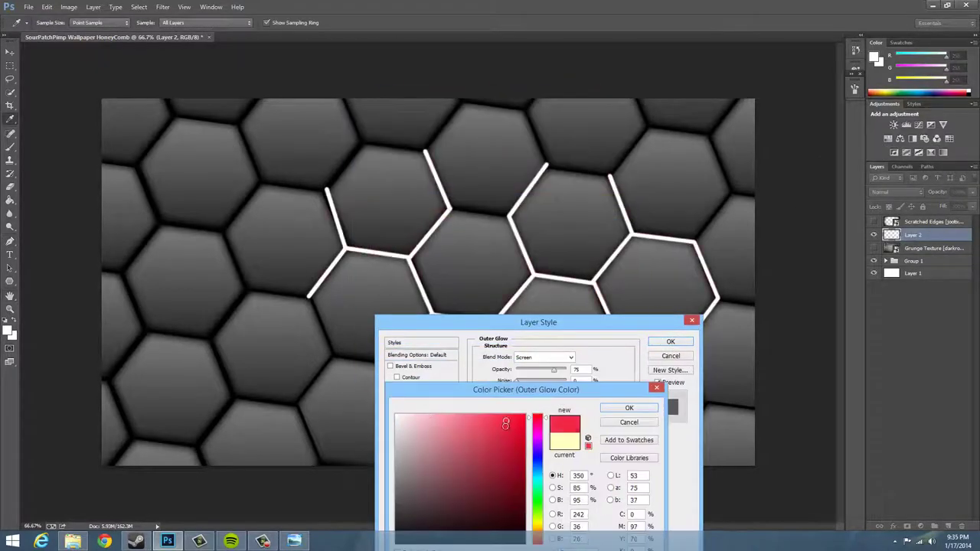
key(Return)
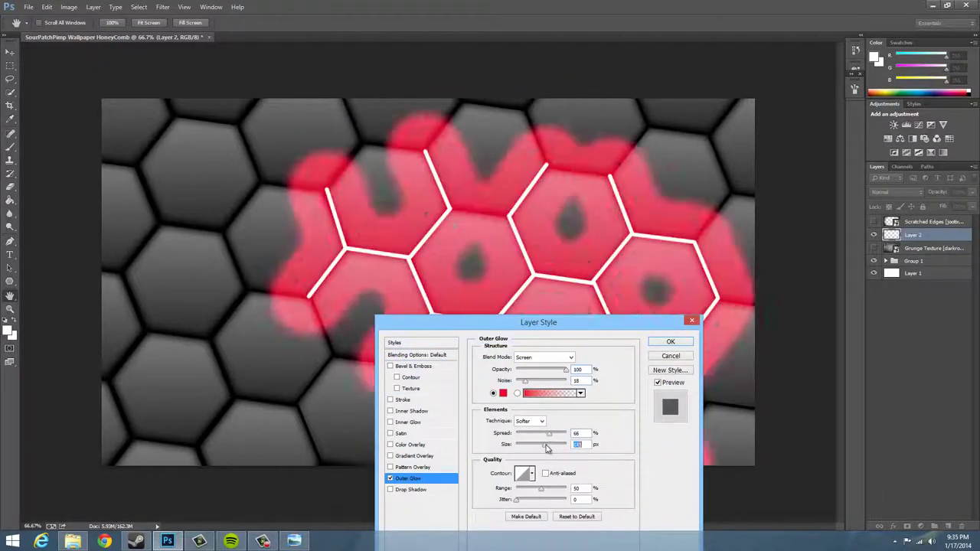
Narrow the red glow's spread to a thin edge and apply the style.
drag(533, 437, 521, 445)
mouse_move(565, 327)
mouse_down()
mouse_move(902, 439)
mouse_move(600, 389)
mouse_up()
click(737, 410)
click(10, 187)
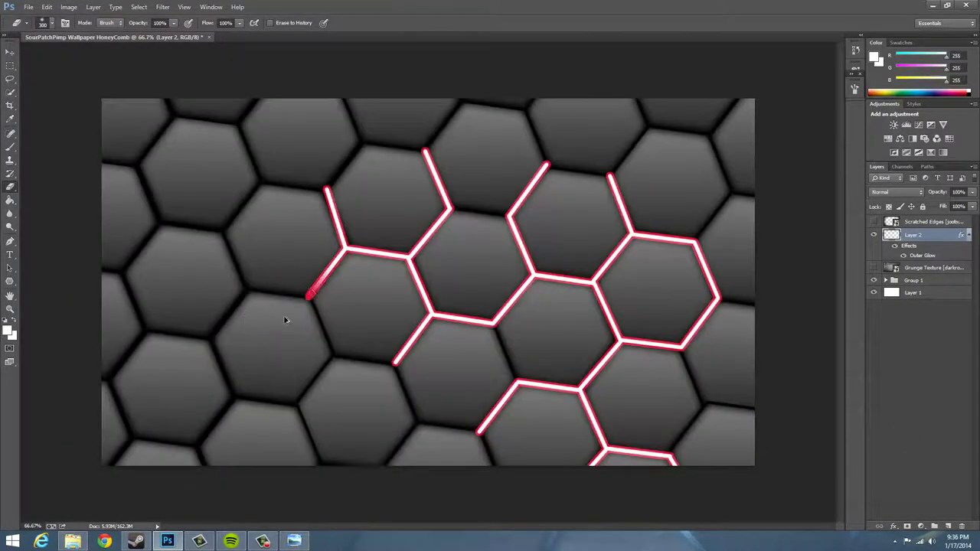
Set the Eraser to a soft 300 px brush at 0% hardness.
right_click(285, 320)
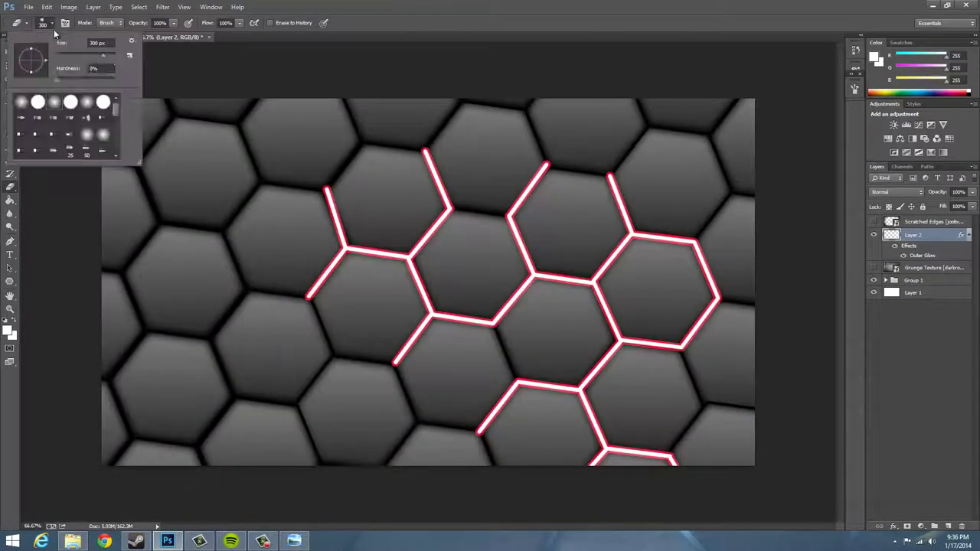
key(Return)
right_click(275, 335)
key(Return)
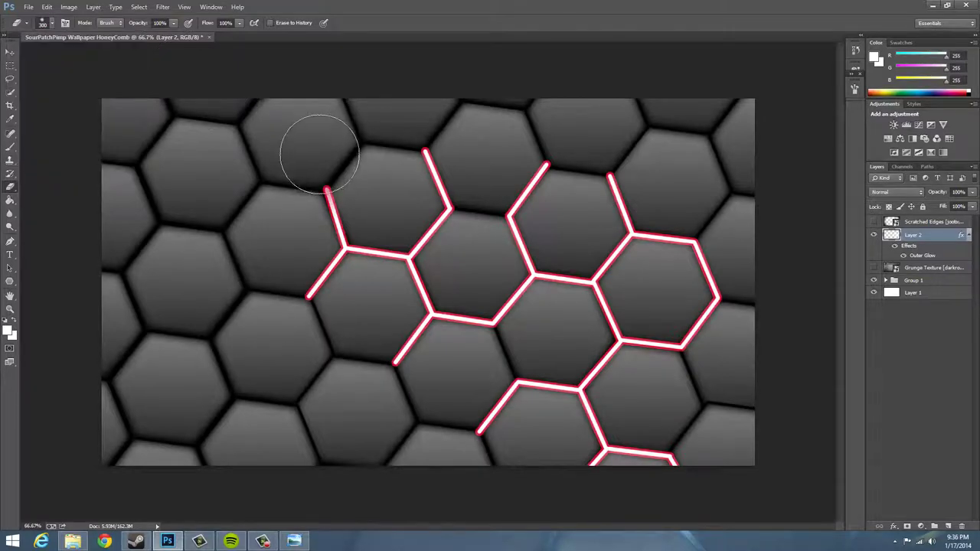
right_click(55, 176)
key(Return)
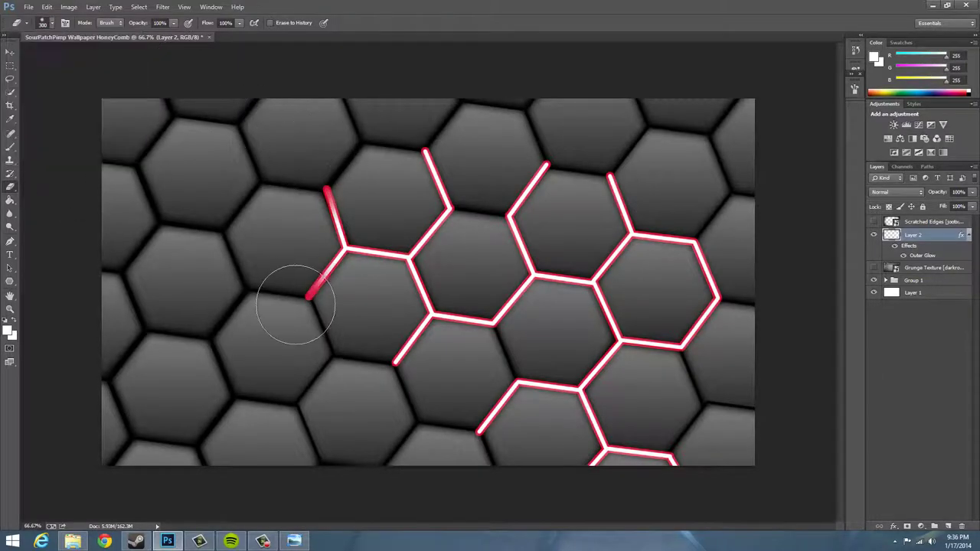
Show Scratched Edges and Grunge Texture, and move Grunge Texture to the top.
click(873, 222)
click(874, 267)
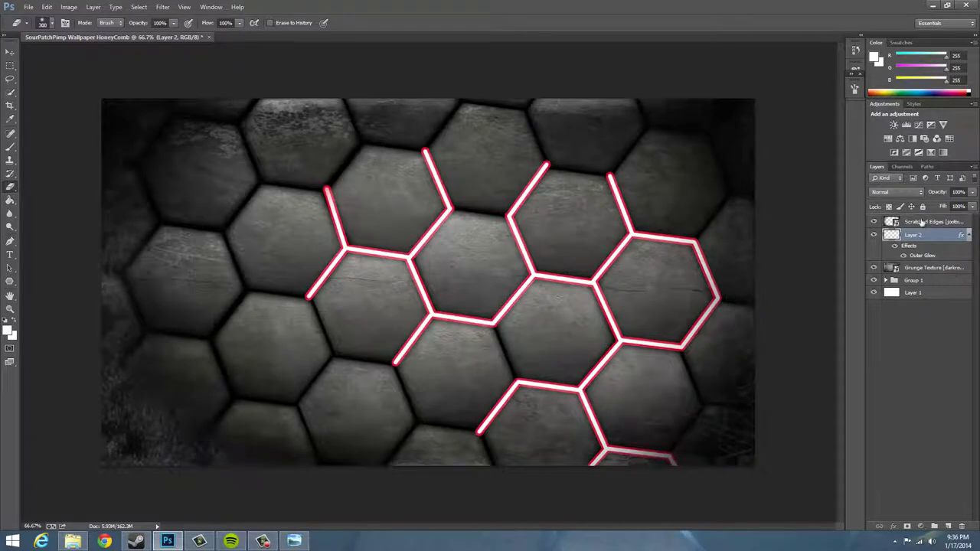
drag(921, 221, 921, 218)
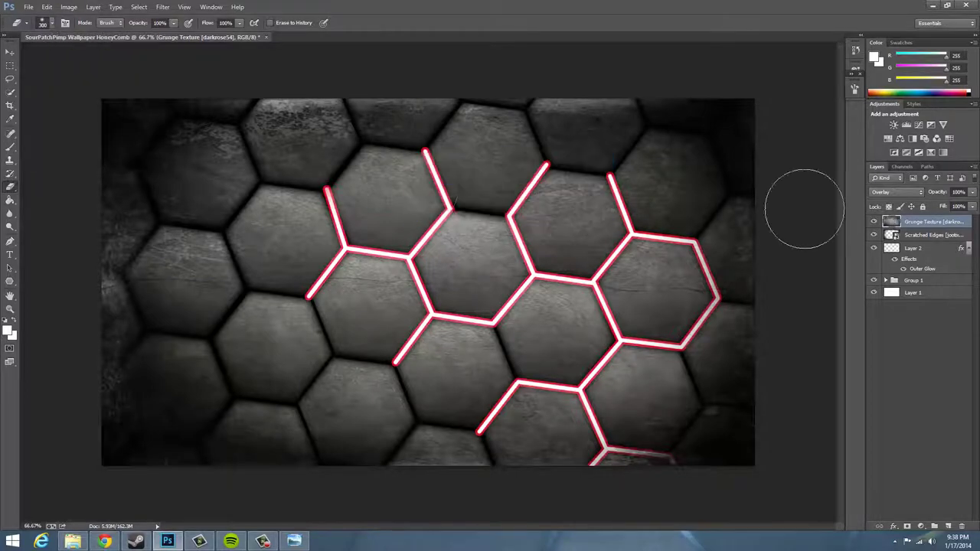
Fade a line end on Layer 2 and change its Outer Glow to blue, size 5 px.
click(913, 249)
click(328, 160)
double_click(922, 269)
click(650, 358)
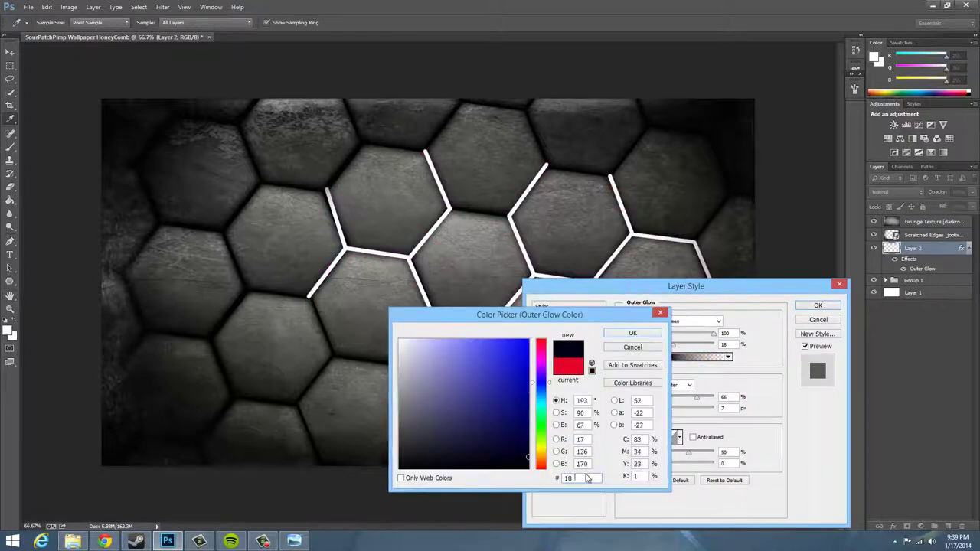
click(636, 332)
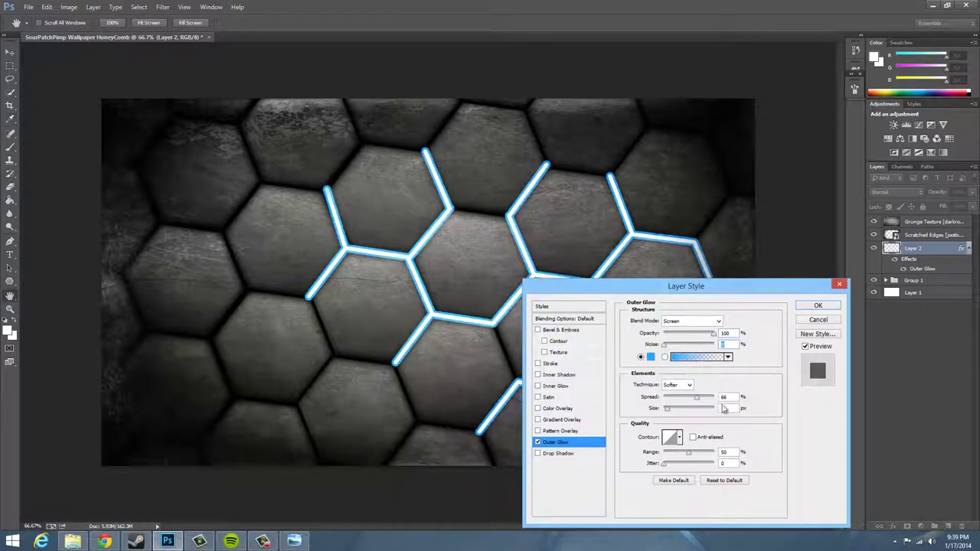
click(728, 409)
text(18)
double_click(724, 408)
text(5)
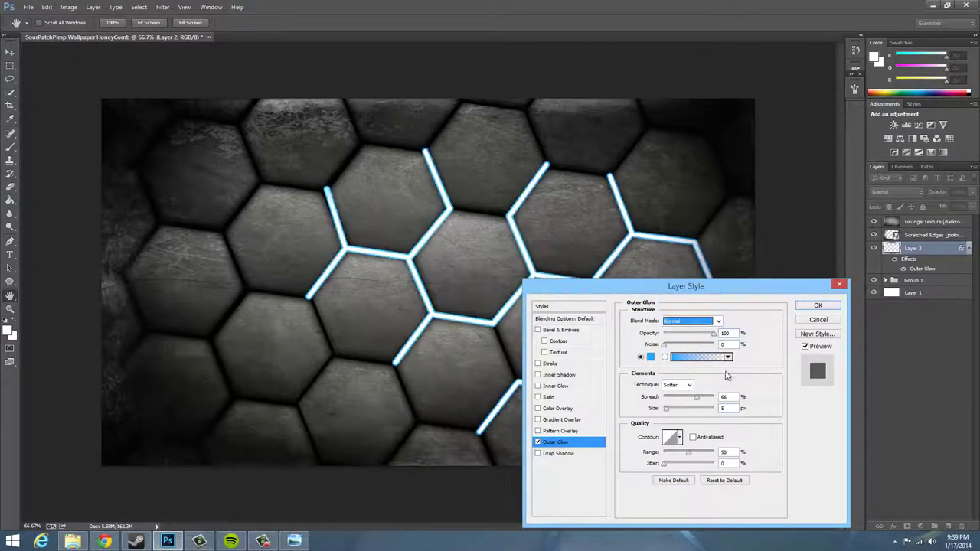
click(104, 542)
key(alt+Tab)
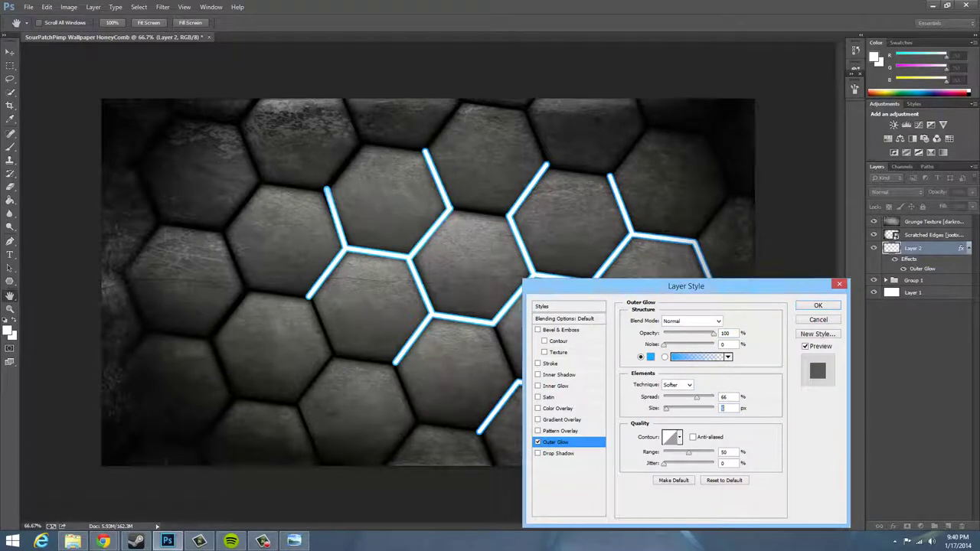
key(alt+Tab)
key(alt+Tab)
key(Return)
Recolour Layer 2's glow bright green and erase a right-hand line tip.
key(e)
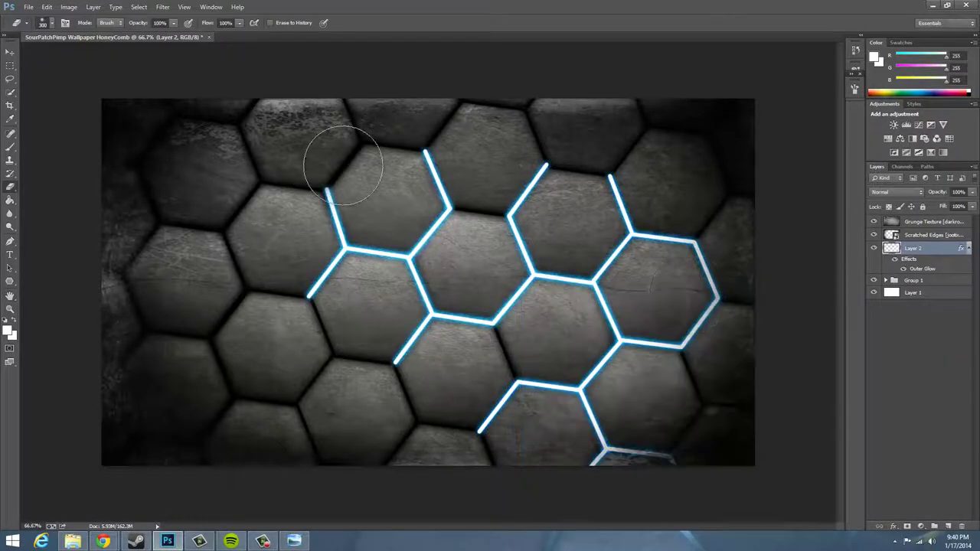
double_click(923, 269)
click(648, 345)
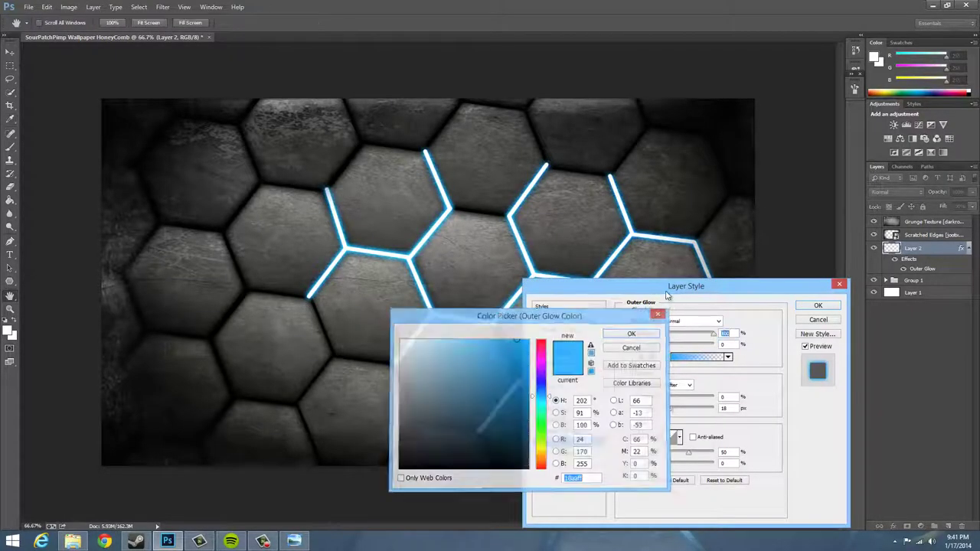
drag(526, 313, 905, 358)
click(925, 474)
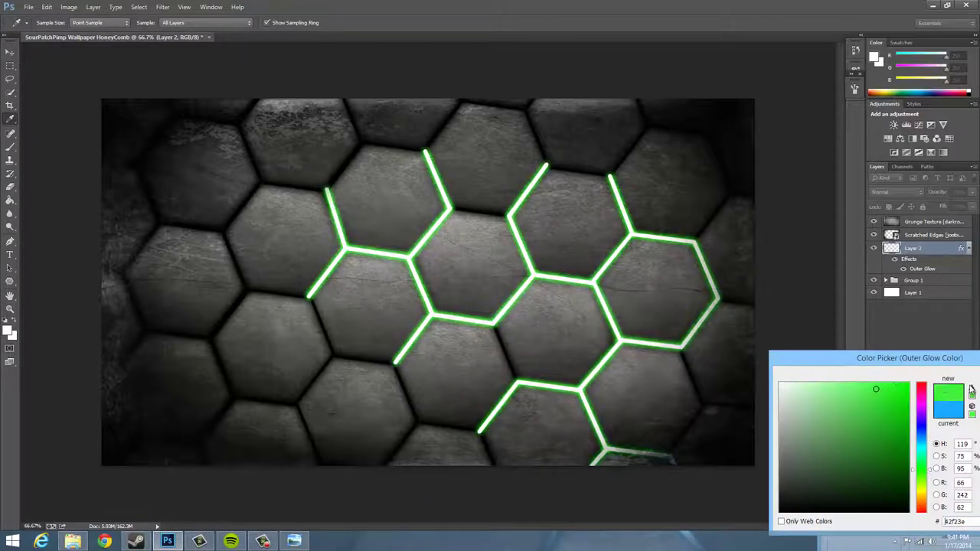
key(Return)
key(Return)
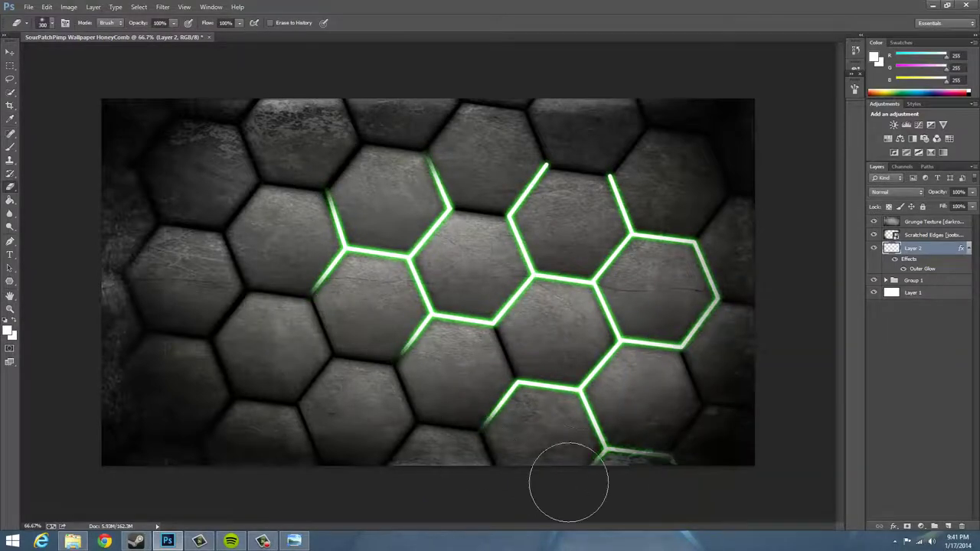
click(545, 157)
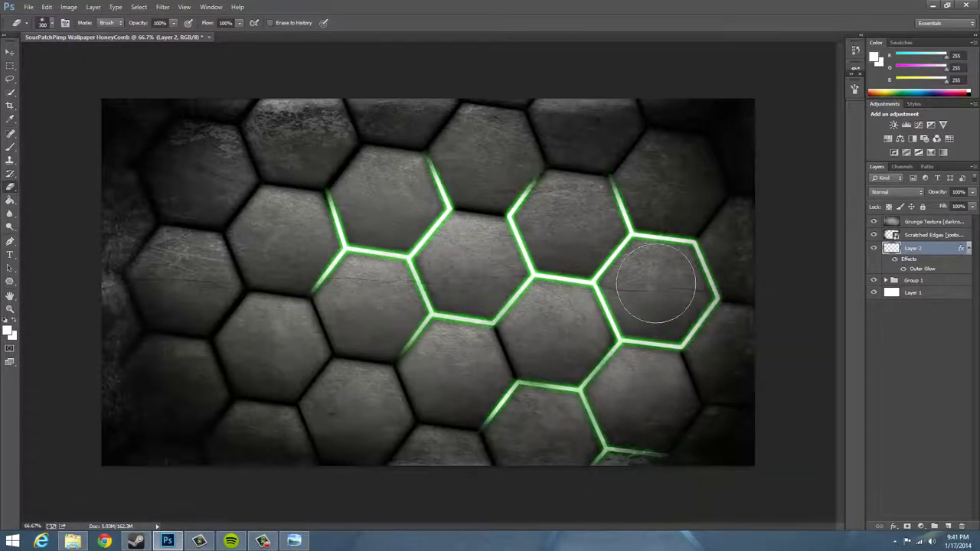
click(919, 342)
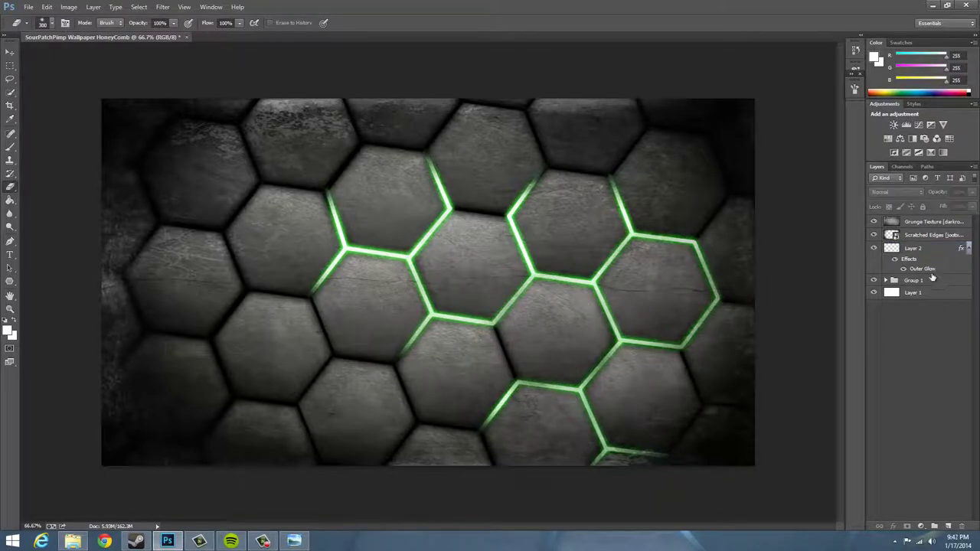
Type SOURPATCHPIMP100 and tilt the text diagonally upward.
text(SOURPATCHPIMP)
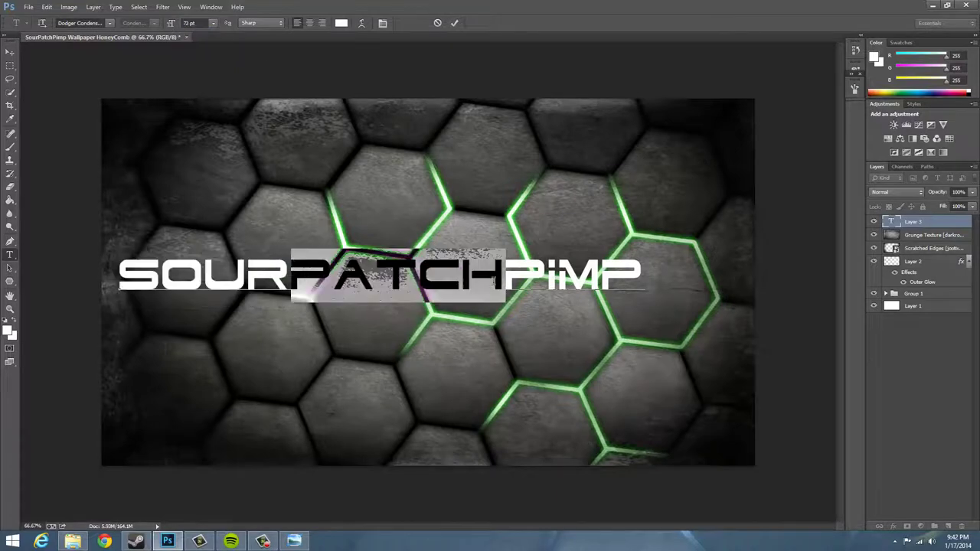
text(100)
key(ctrl+t)
drag(607, 280, 426, 207)
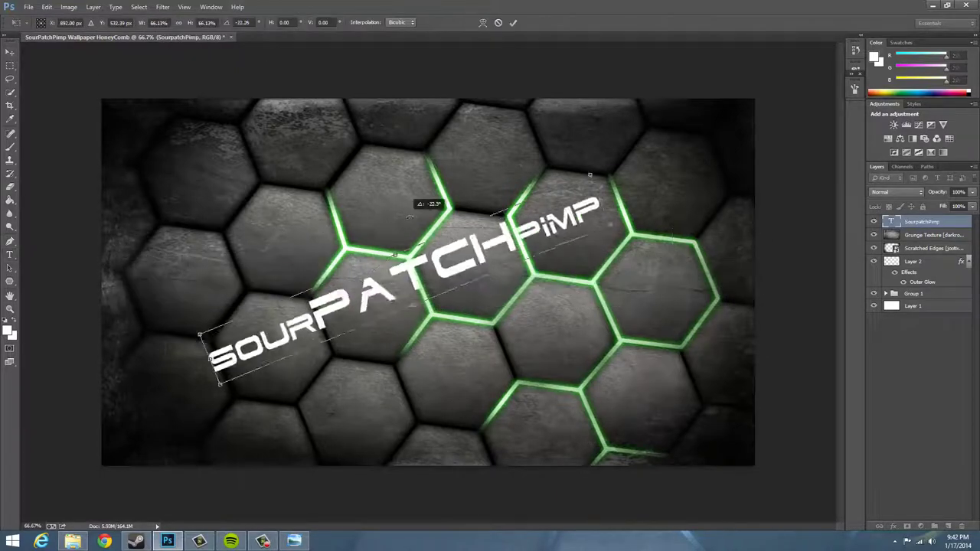
key(Return)
Colour the text cyan and give it a deeper Bevel & Emboss.
click(796, 370)
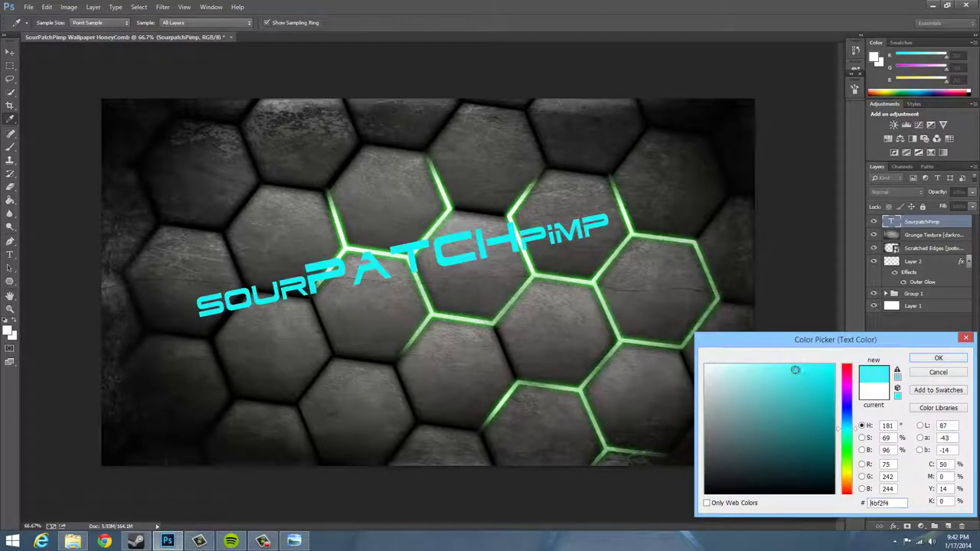
click(705, 366)
click(939, 358)
double_click(943, 221)
click(690, 338)
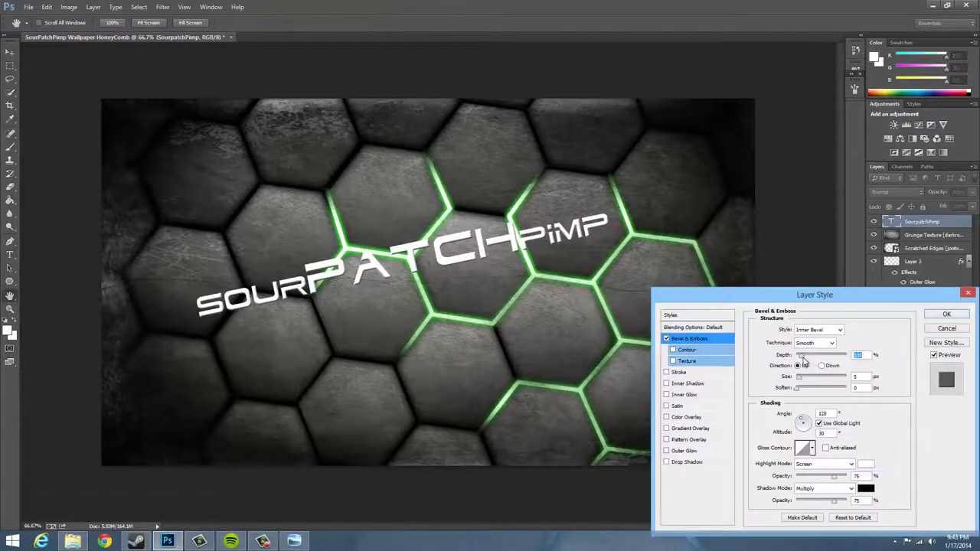
drag(804, 363, 802, 381)
Add a cyan Outer Glow with Normal blending and Spread 24 to the text.
click(684, 451)
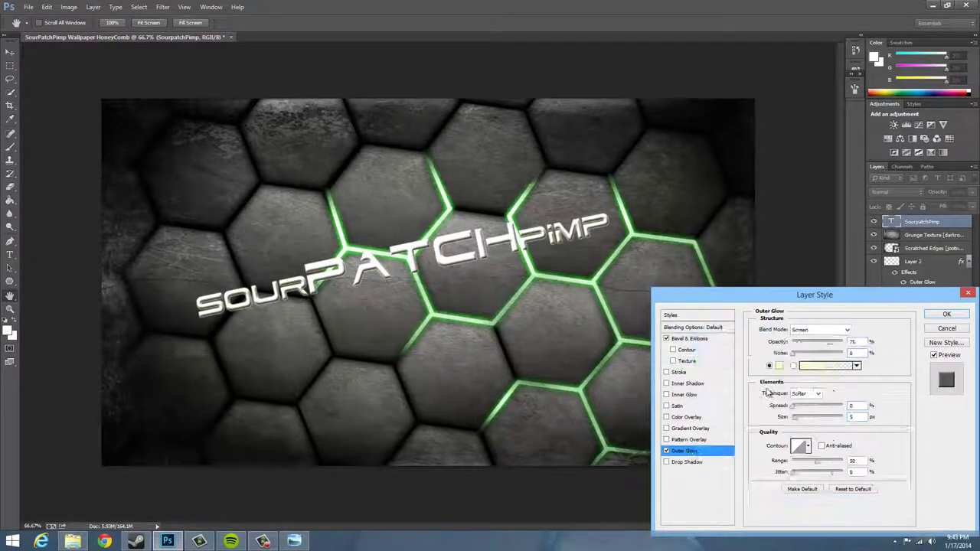
click(780, 365)
click(937, 309)
mouse_move(793, 406)
mouse_down()
mouse_move(804, 406)
mouse_move(804, 417)
mouse_up()
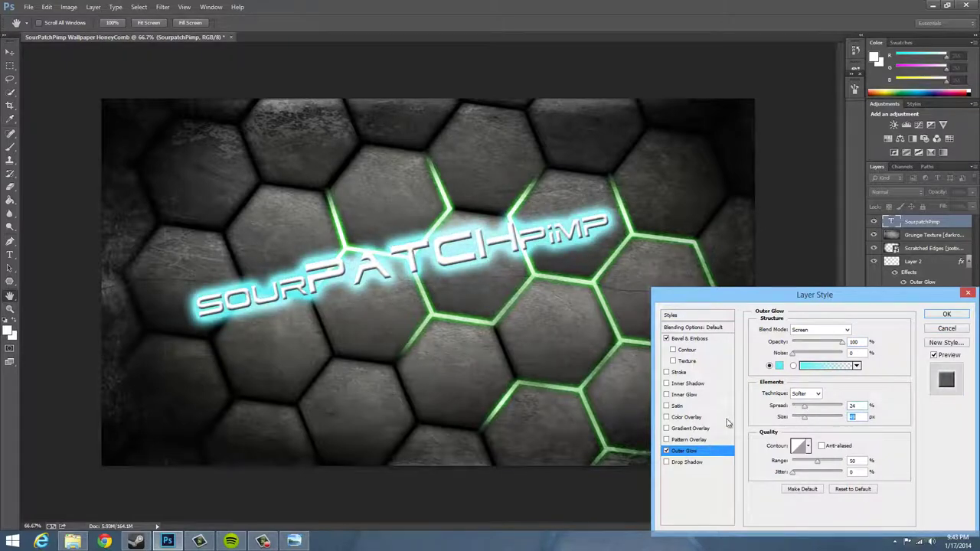
click(820, 329)
click(812, 67)
click(780, 366)
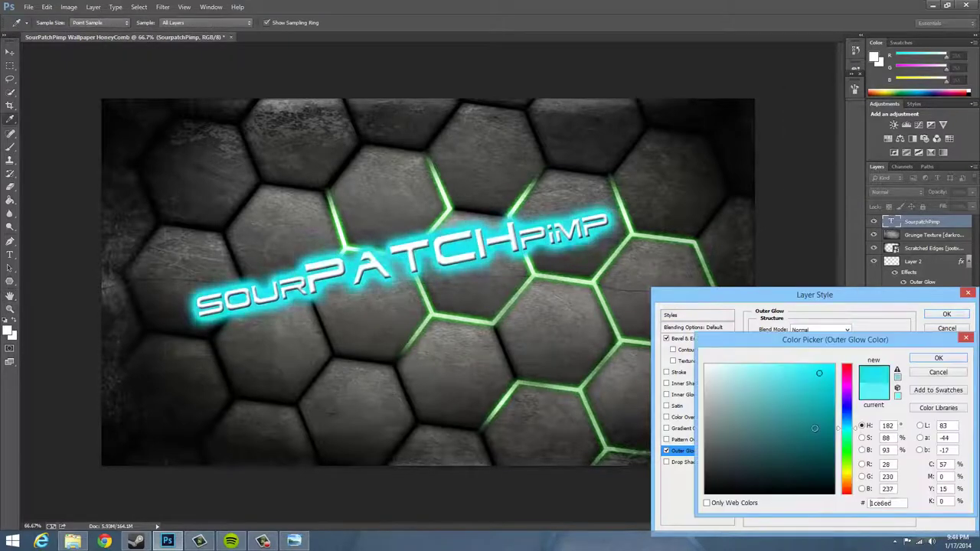
click(938, 359)
drag(805, 418, 797, 417)
click(947, 314)
Scale the SOURPATCHPIMP text up slightly around its centre.
key(ctrl+t)
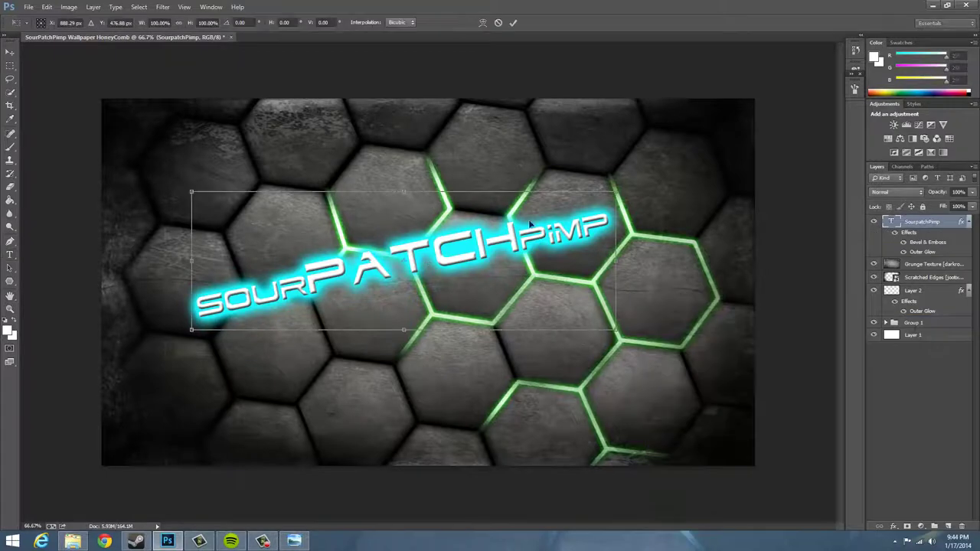
drag(615, 192, 674, 175)
key(Return)
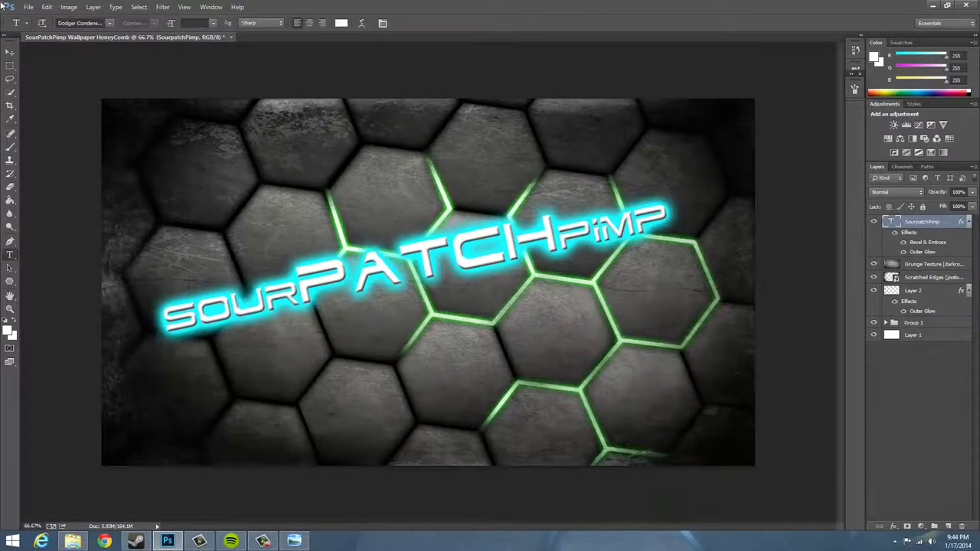
key(ctrl+o)
Bring the GL logo into the wallpaper and magic-erase its white background.
double_click(230, 173)
key(v)
drag(157, 48, 429, 282)
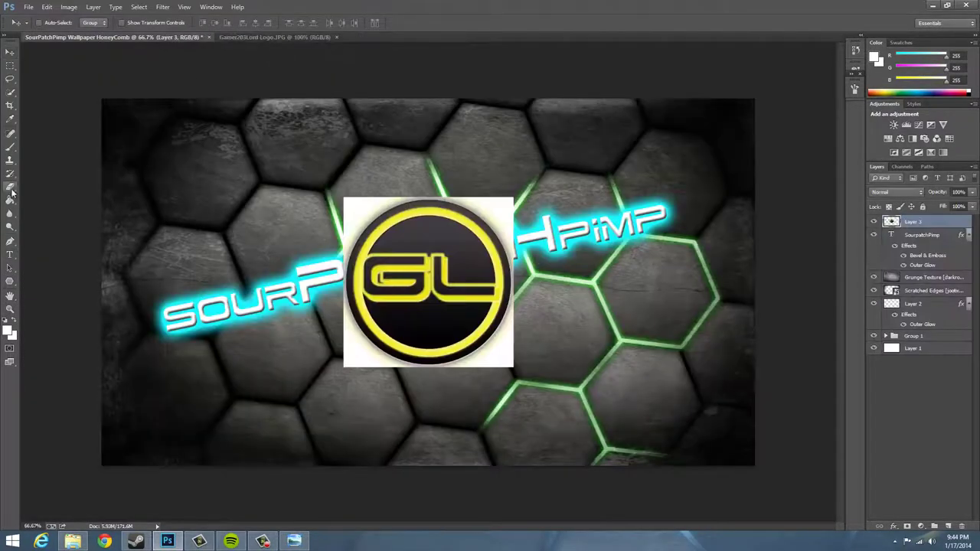
click(11, 187)
click(350, 202)
click(509, 202)
click(516, 315)
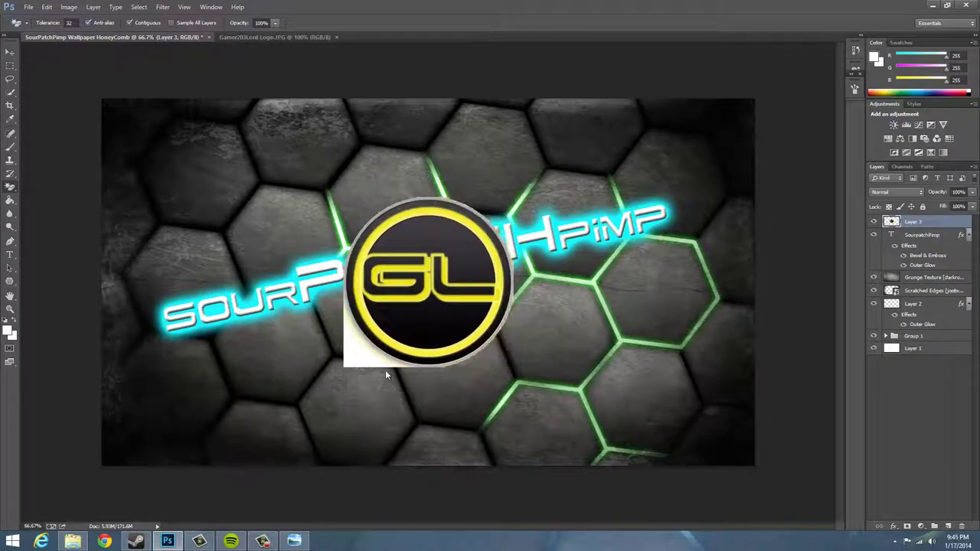
key(v)
Erase the light-grey ring around the logo with a smaller eraser.
scroll(362, 234, up, 3)
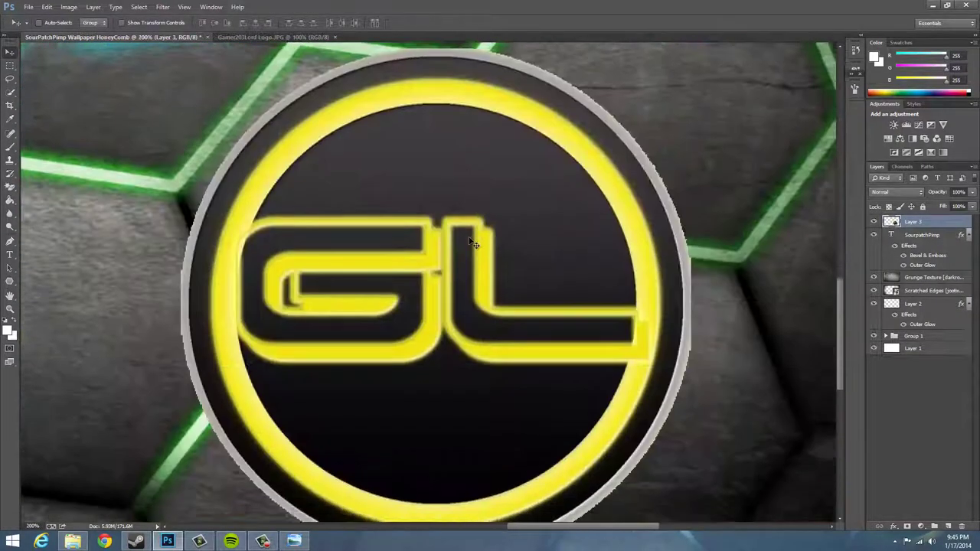
scroll(363, 234, down, 2)
scroll(364, 236, down, 1)
scroll(364, 235, up, 3)
key(e)
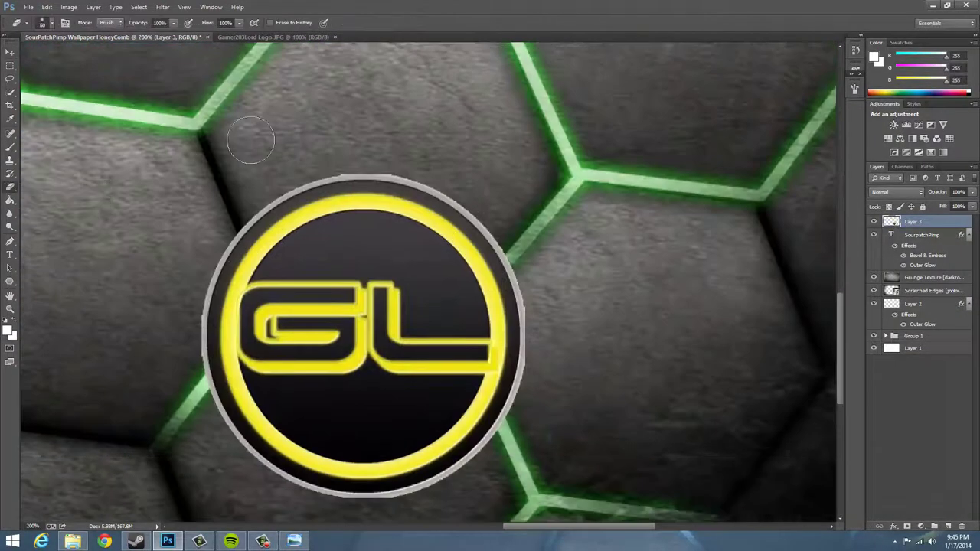
click(51, 23)
key(Return)
key(bracketleft)
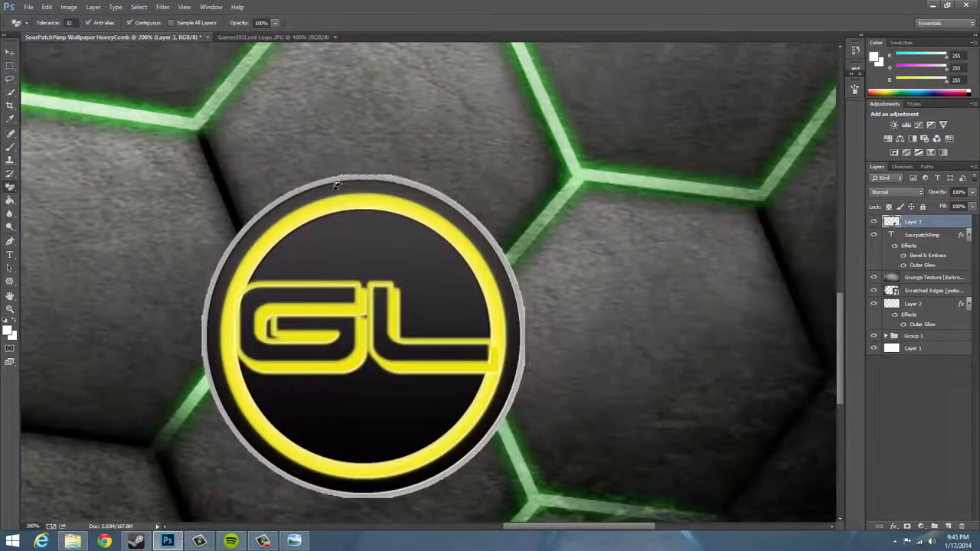
drag(401, 181, 520, 234)
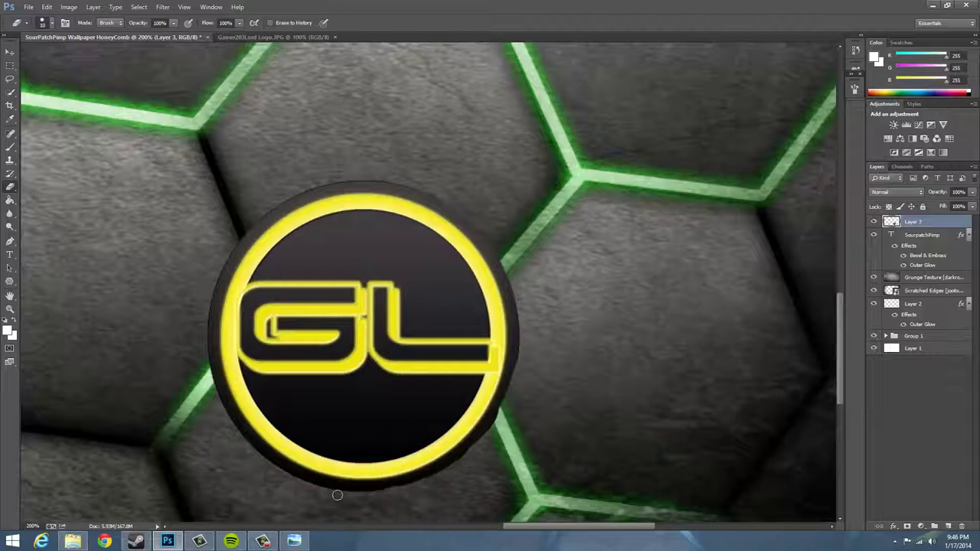
Rotate the logo into the lower-right corner and move it below Scratched Edges.
scroll(367, 311, down, 4)
key(ctrl+t)
drag(563, 395, 713, 383)
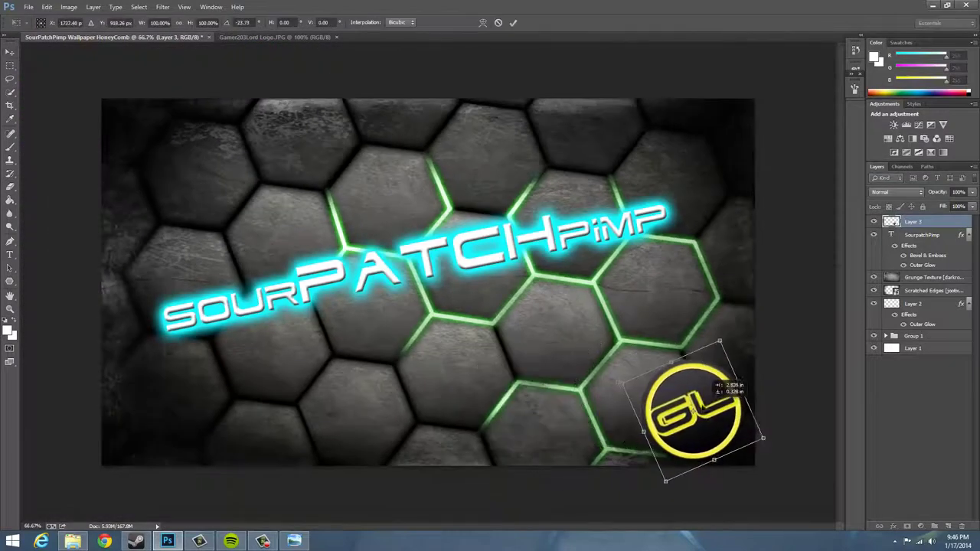
key(Return)
drag(913, 222, 904, 299)
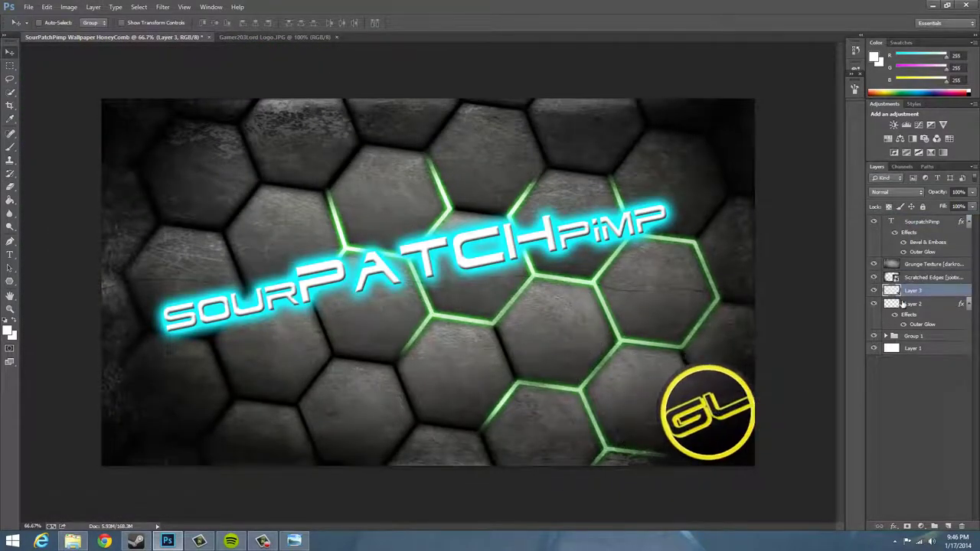
Duplicate the GL logo layer, move the copy to the top-left corner, and fade it with the Eraser.
click(933, 277)
click(933, 263)
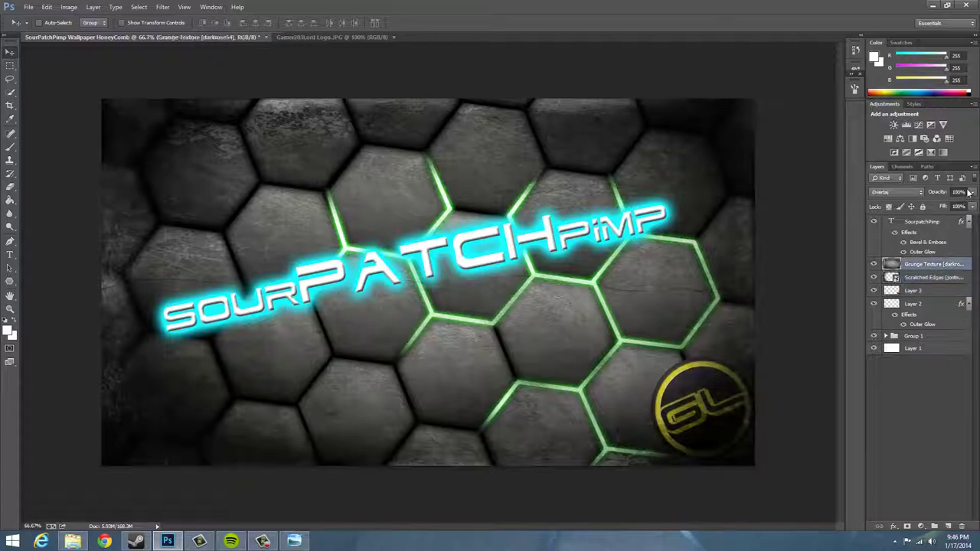
key(e)
right_click(98, 169)
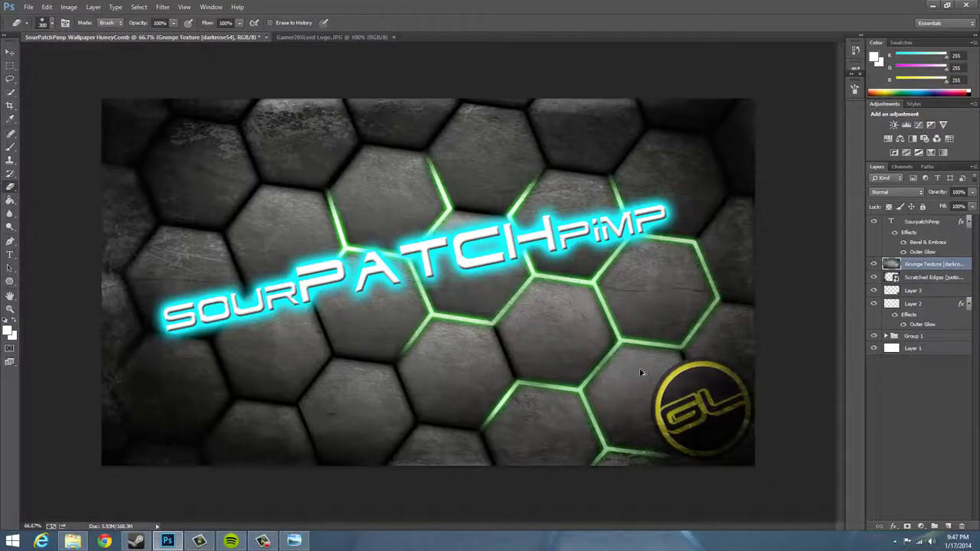
key(alt+bracketleft)
key(alt+bracketleft)
key(ctrl+j)
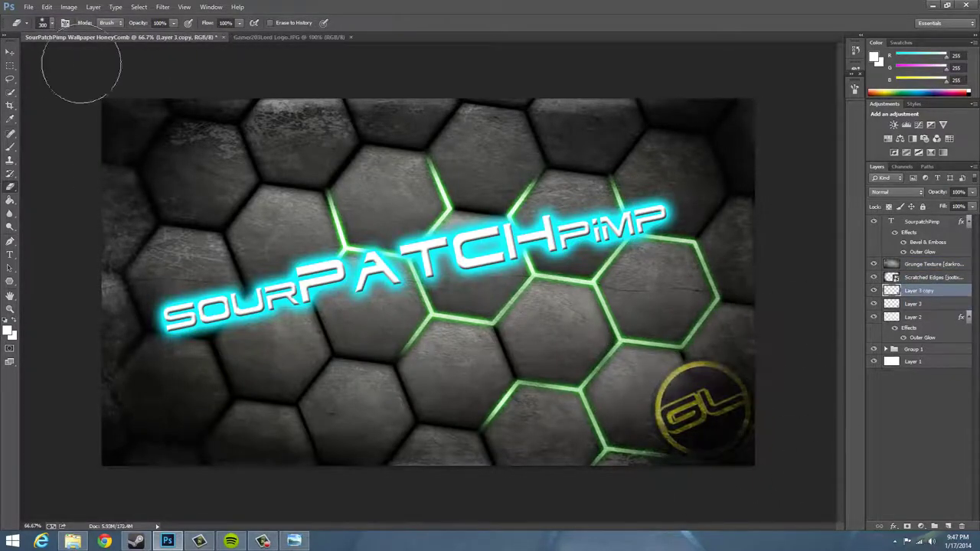
key(v)
drag(563, 444, 27, 192)
key(ctrl+bracketright)
key(e)
drag(176, 154, 120, 121)
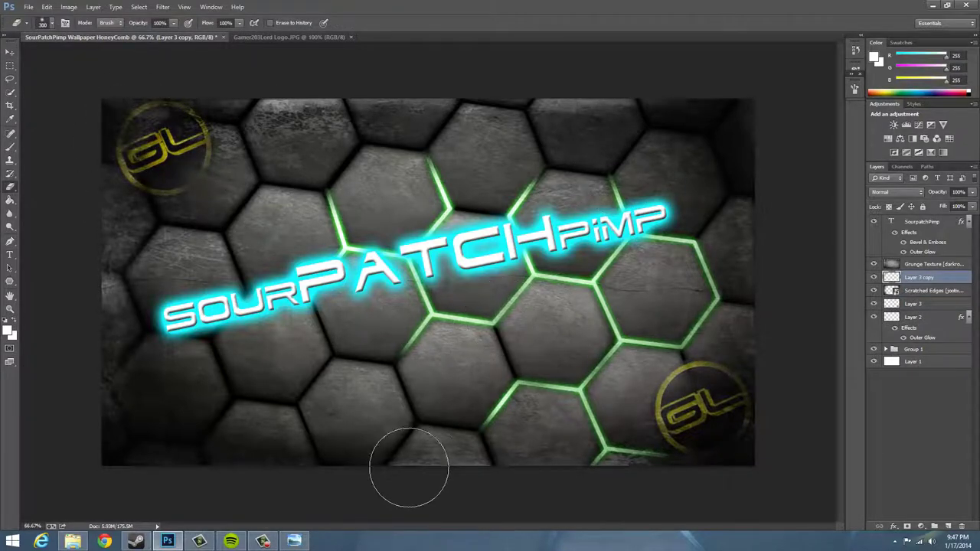
Save the wallpaper as a JPEG and confirm the quality settings.
click(29, 7)
click(54, 132)
click(161, 227)
click(153, 301)
click(404, 317)
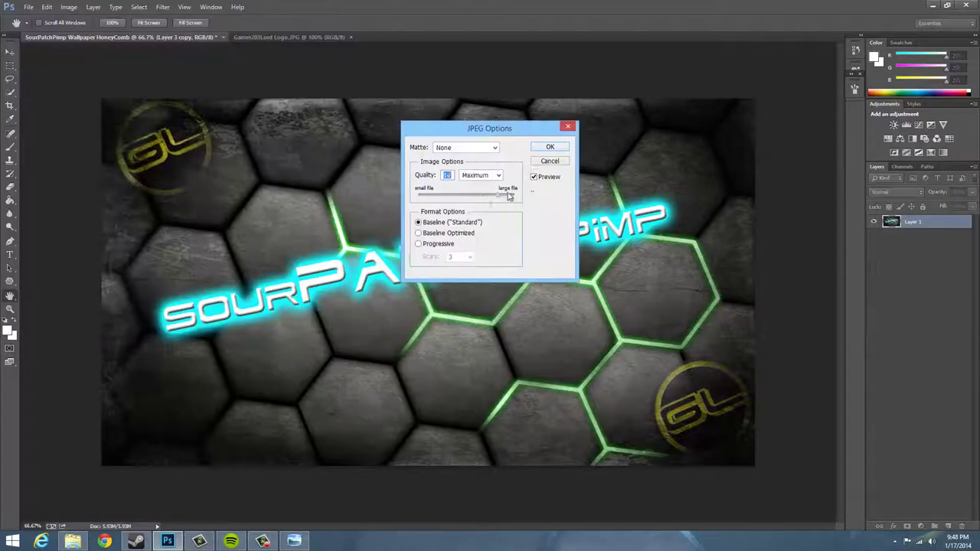
click(550, 146)
Rotate the SOURPATCHPIMP text level and lower its layer opacity to 68%.
click(922, 221)
key(ctrl+t)
drag(437, 142, 490, 176)
key(Return)
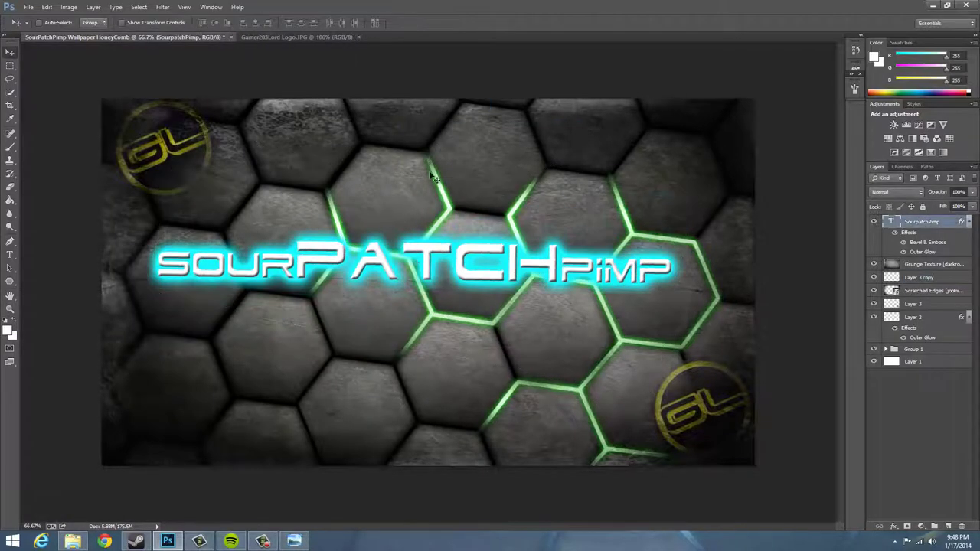
drag(973, 192, 959, 204)
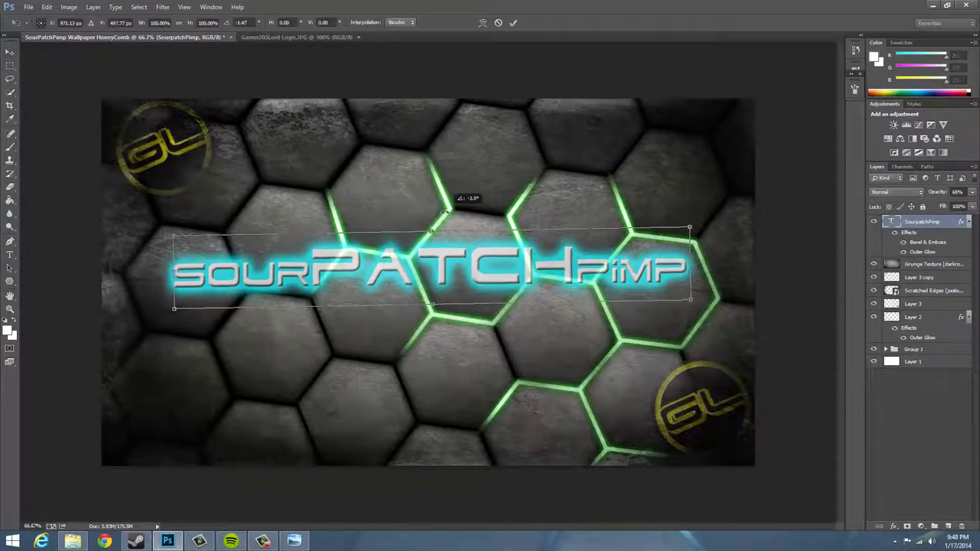
Centre the SOURPATCHPIMP text vertically on the canvas and tilt it diagonally again.
shift+click(913, 362)
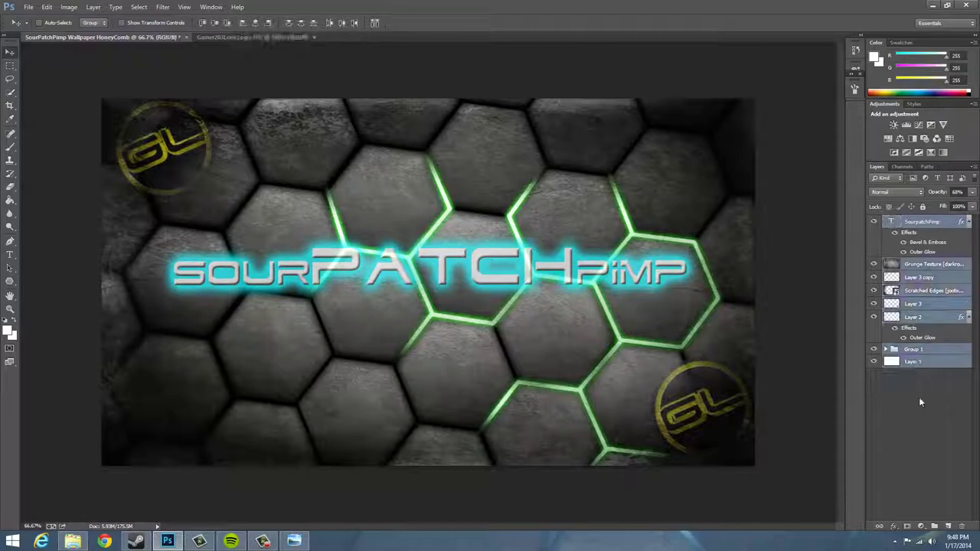
click(215, 23)
click(922, 221)
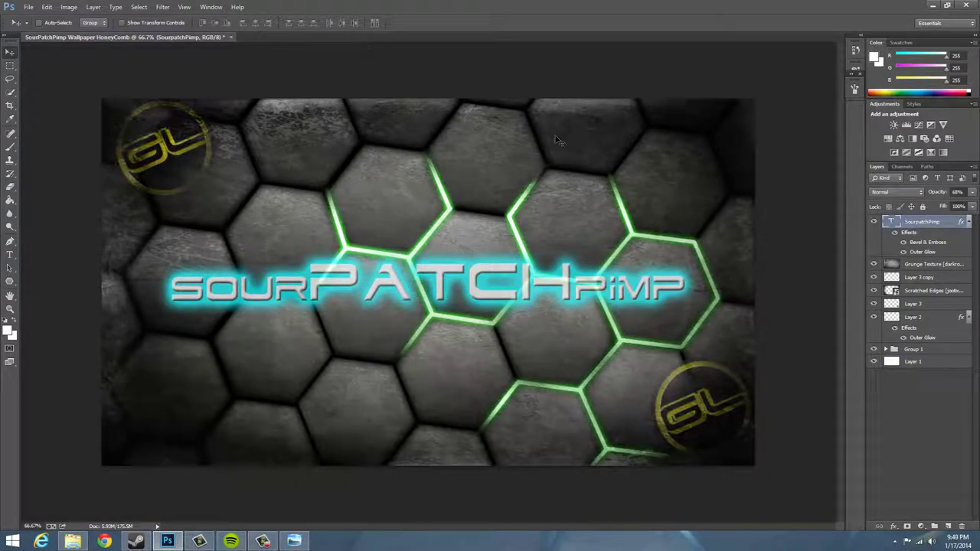
key(ctrl+t)
drag(420, 214, 408, 206)
key(Return)
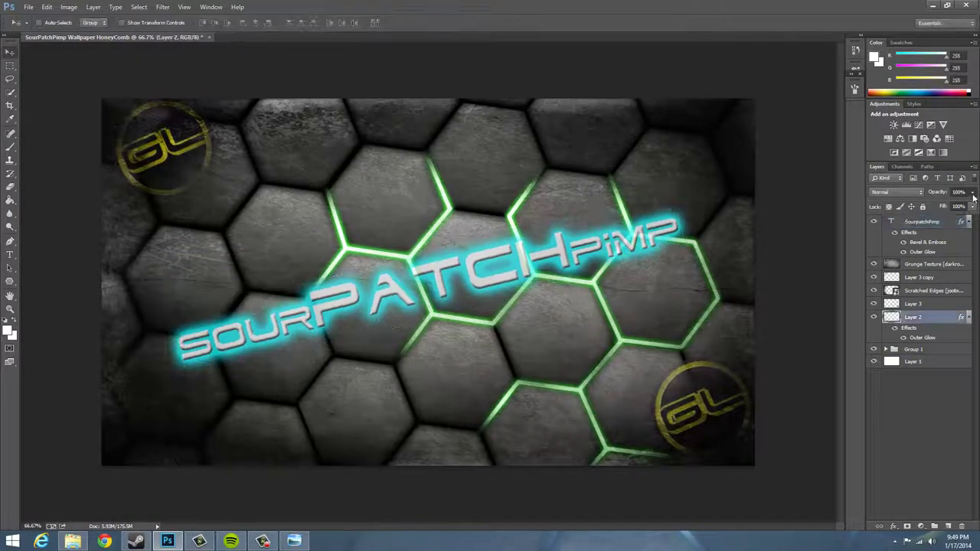
Select Layer 2 and start saving the wallpaper again as a JPEG.
click(913, 317)
click(28, 6)
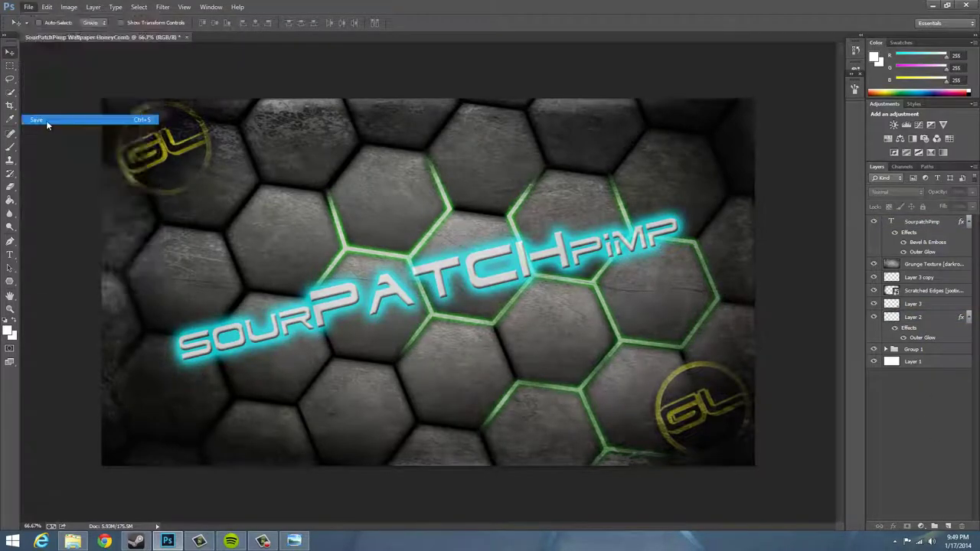
click(46, 119)
click(276, 235)
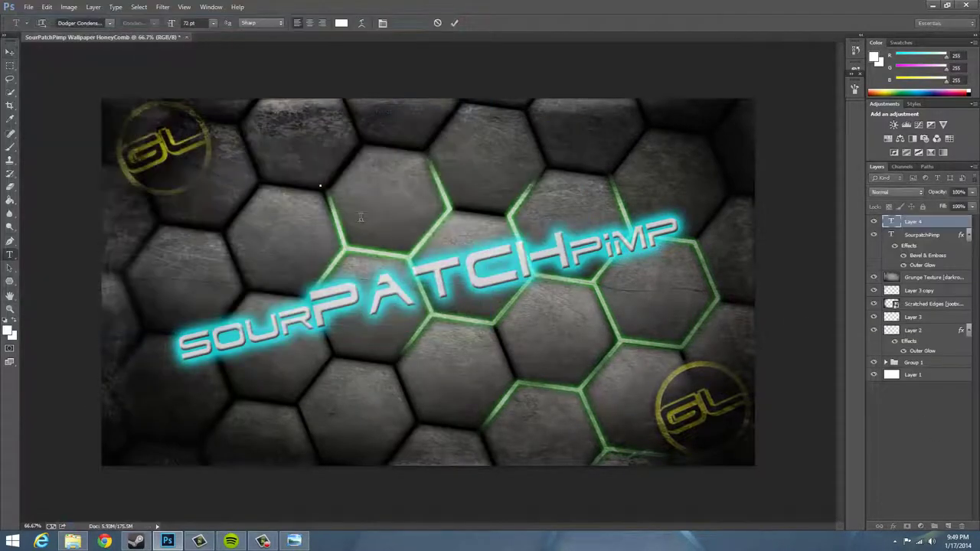